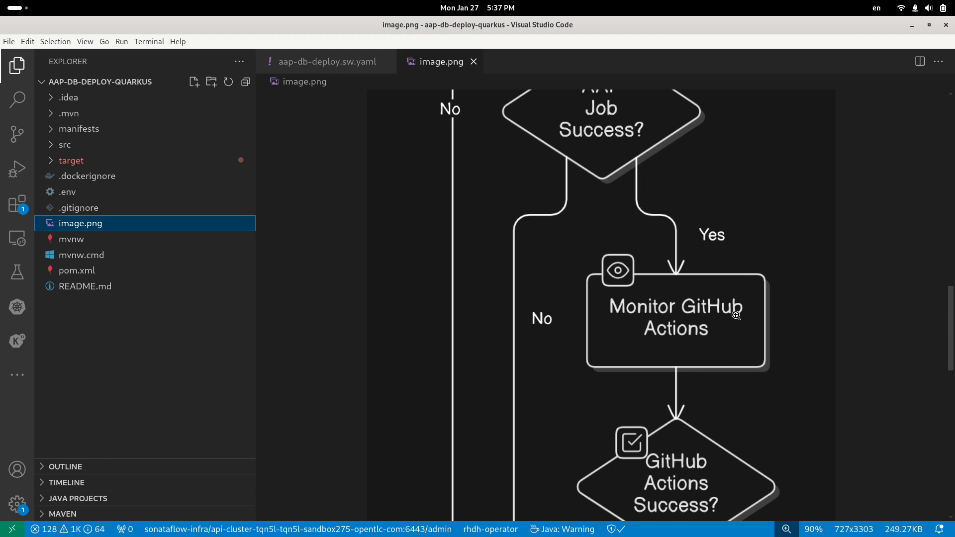
Step: Review the Software Deployment Workflow diagram from the GitHub Actions monitoring stage through the final success notification
scroll(737, 321, "down", 3)
scroll(736, 320, "down", 4)
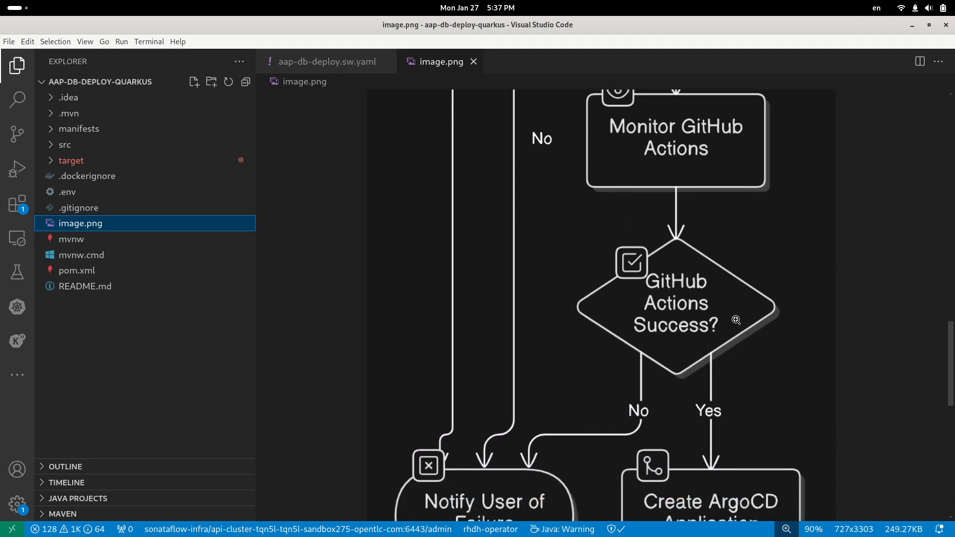
scroll(737, 320, "down", 8)
scroll(734, 323, "up", 4)
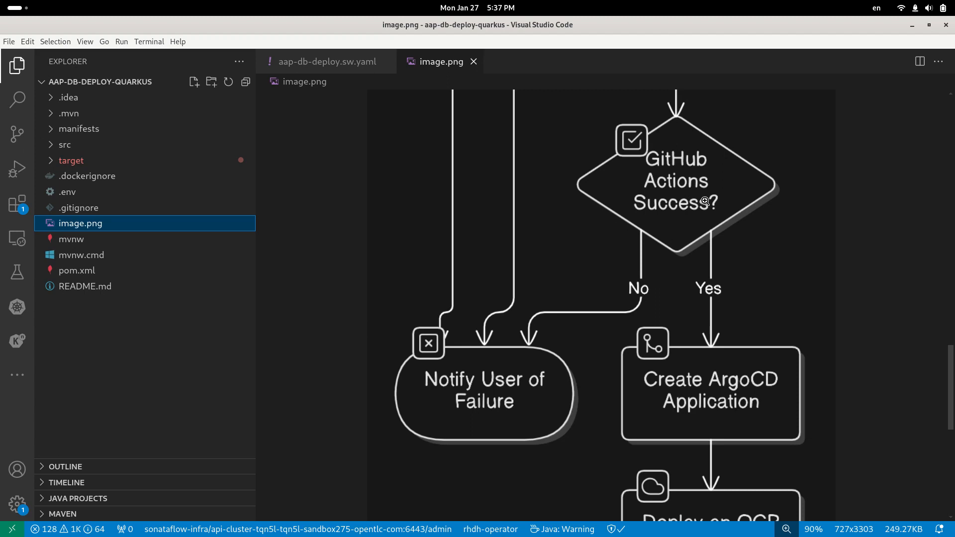
scroll(705, 201, "down", 3)
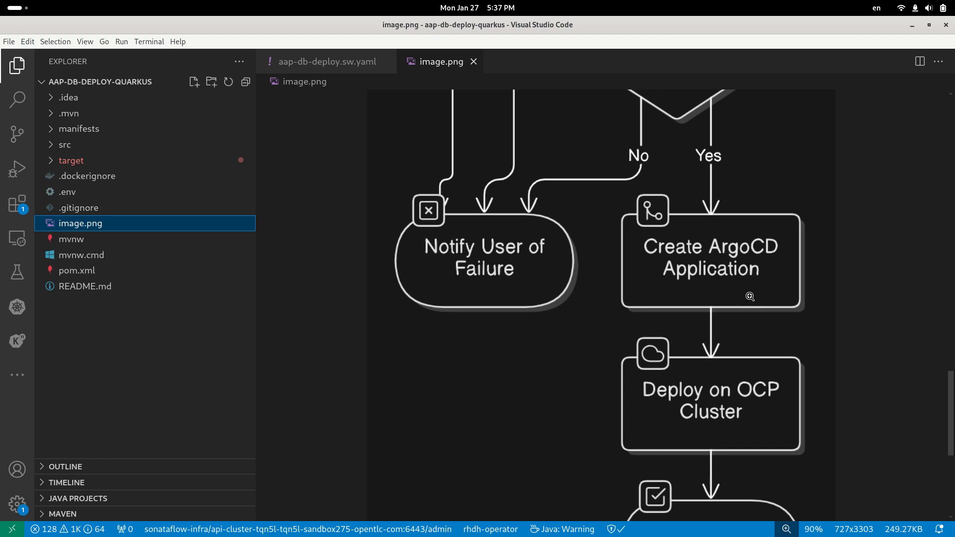
scroll(744, 312, "down", 3)
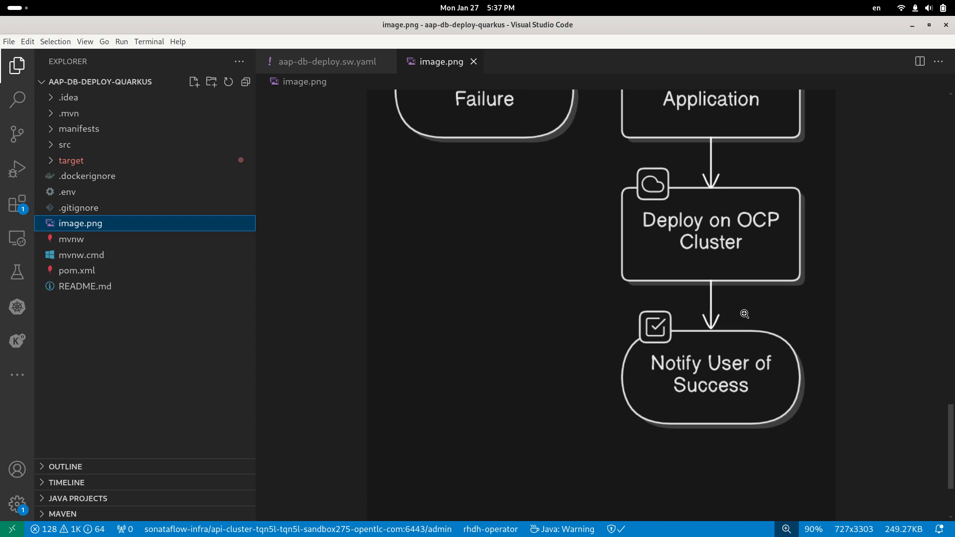
scroll(745, 314, "up", 20)
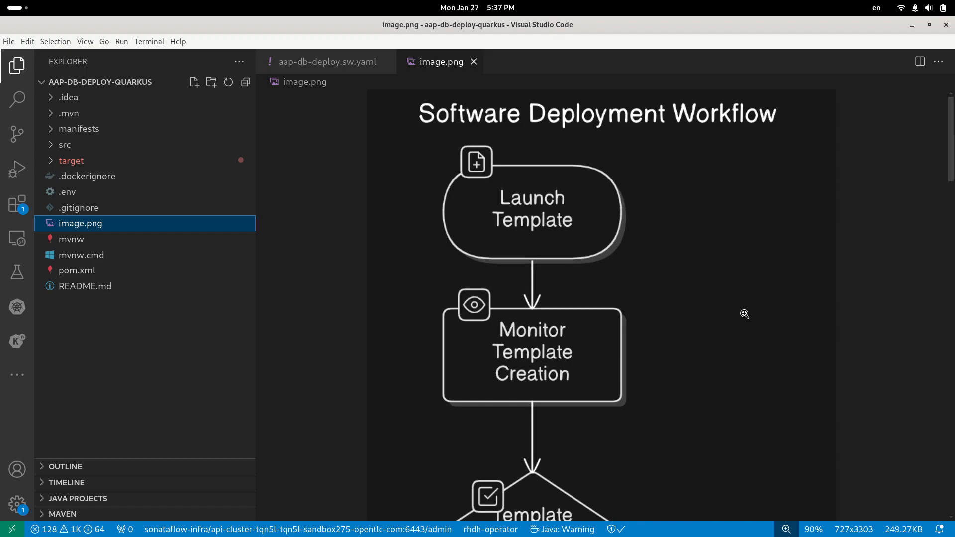
Step: Switch to Red Hat Developer Hub, mark the new AAP DB Deploy notification as read, and open the Orchestrator workflow list
key("alt+Tab")
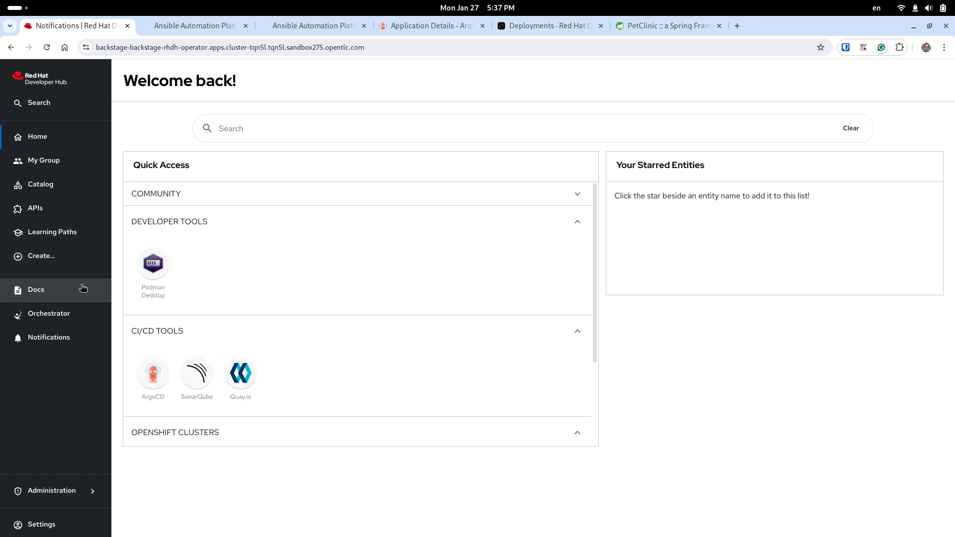
left_click(49, 336)
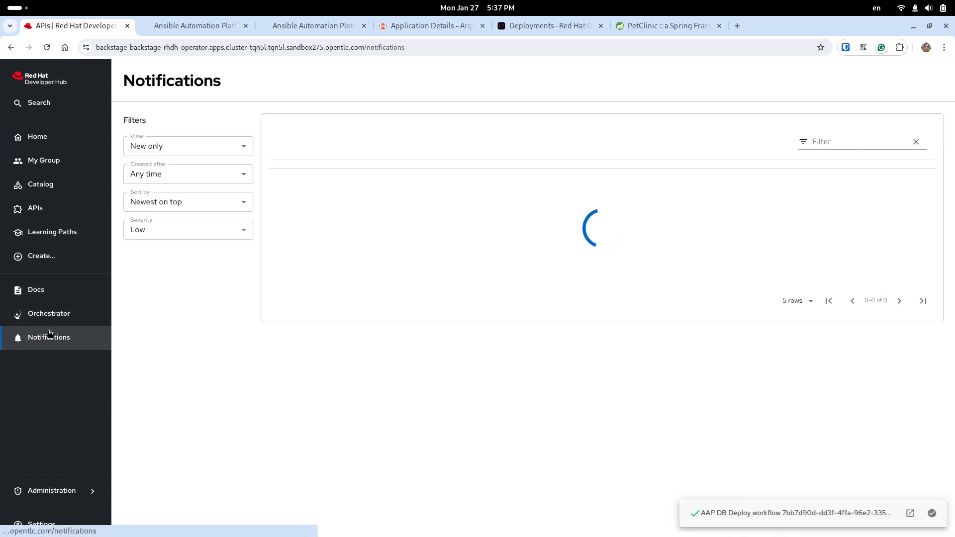
left_click(931, 513)
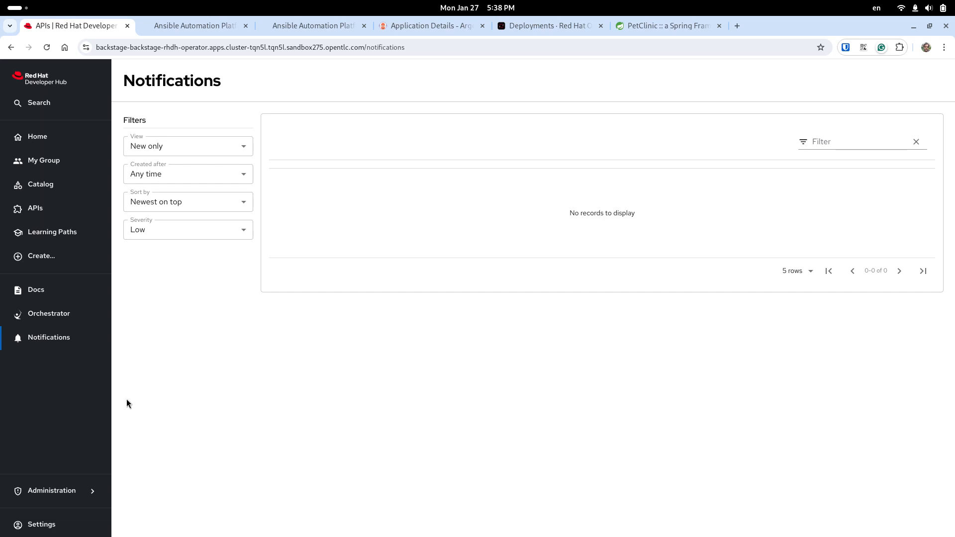
left_click(65, 316)
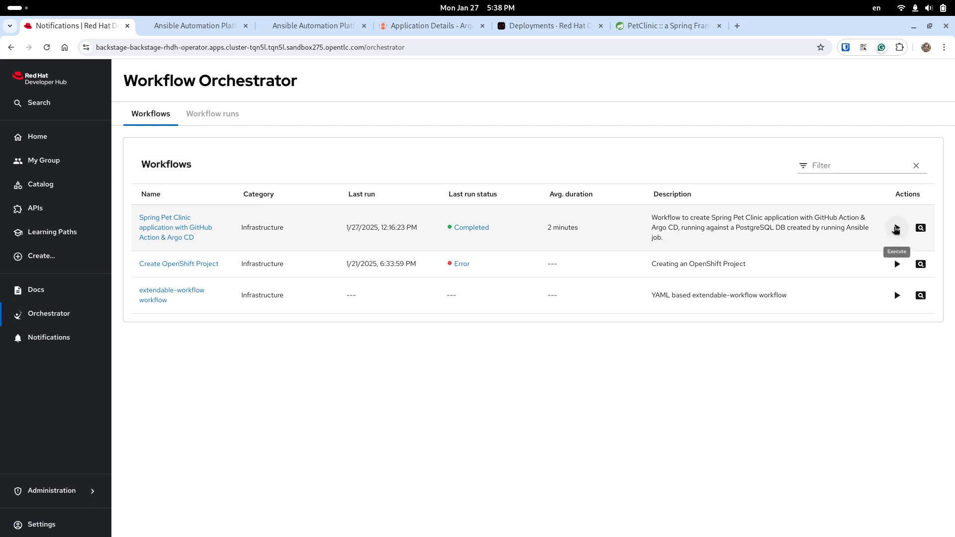
Step: In the terminal, list the deployments in the spring-petclinic-dev namespace with oc get deployment, then return to Developer Hub
key("F12")
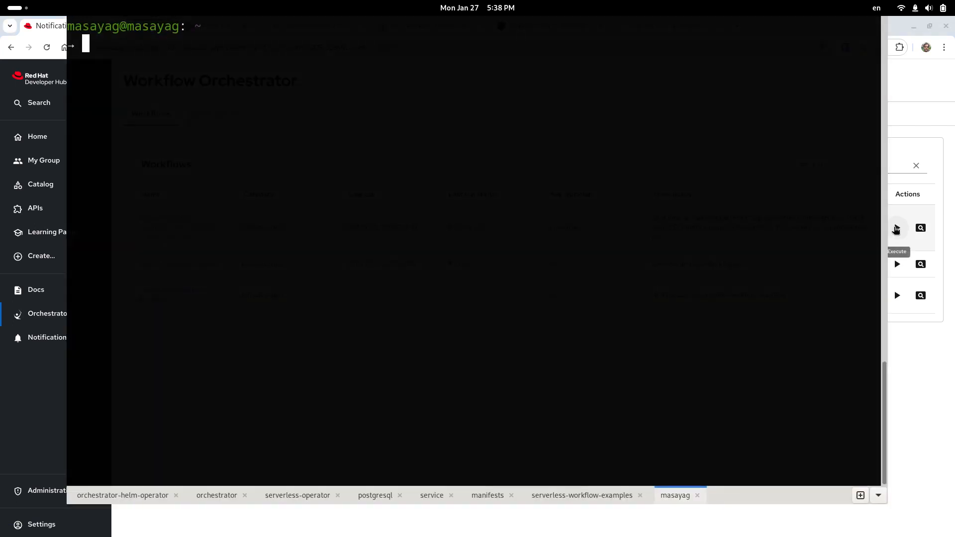
type("oc get deplo")
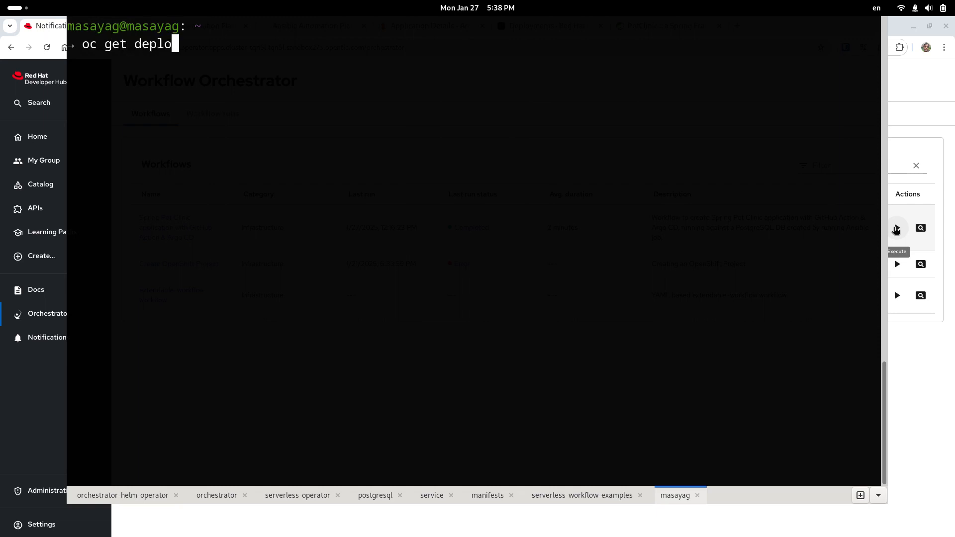
type("yment -n spr")
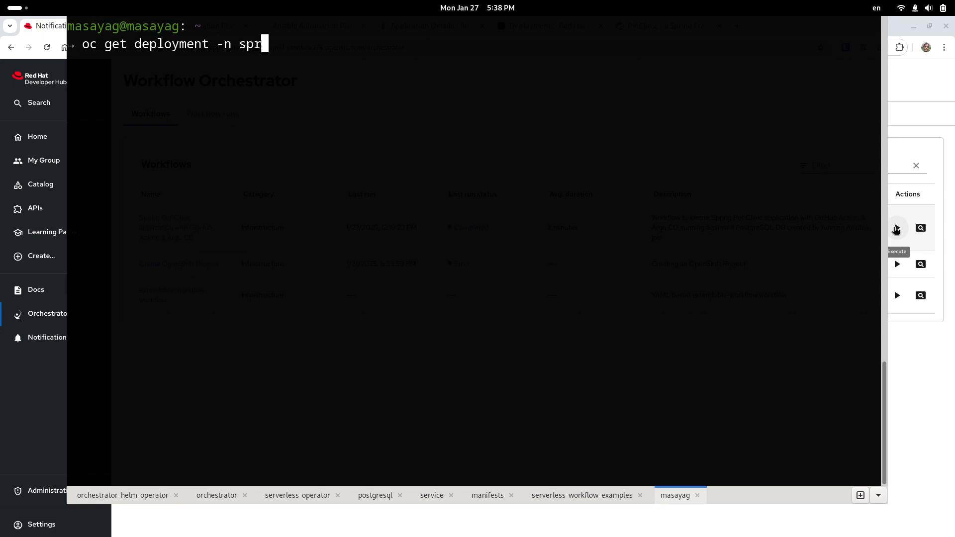
key("Tab")
key("Return")
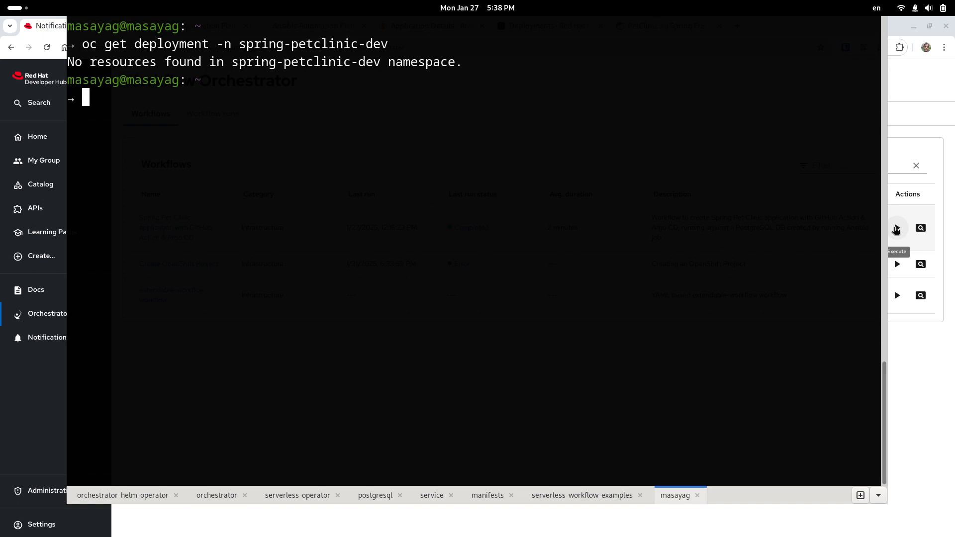
key("F12")
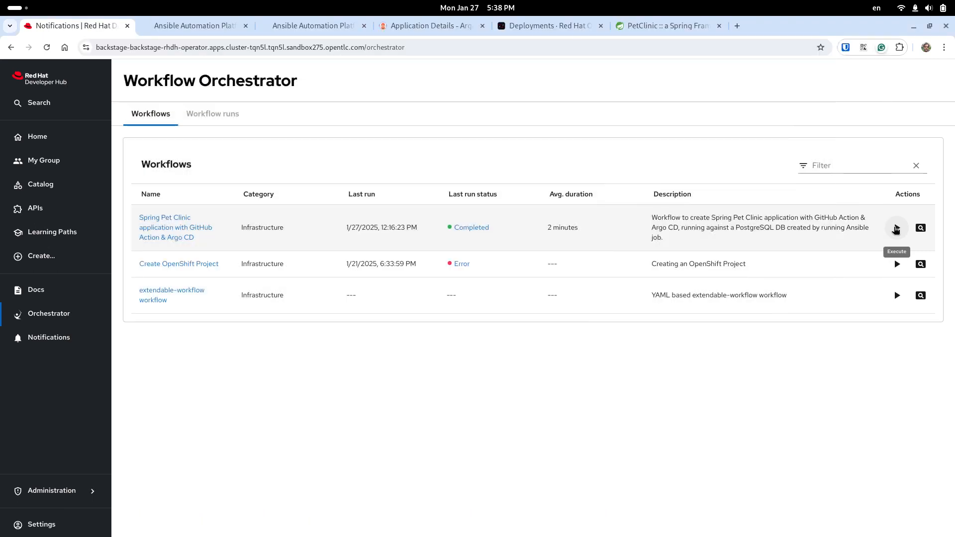
Step: Start executing the Spring Pet Clinic workflow and set its GitHub organization name to test-workflows
left_click(896, 228)
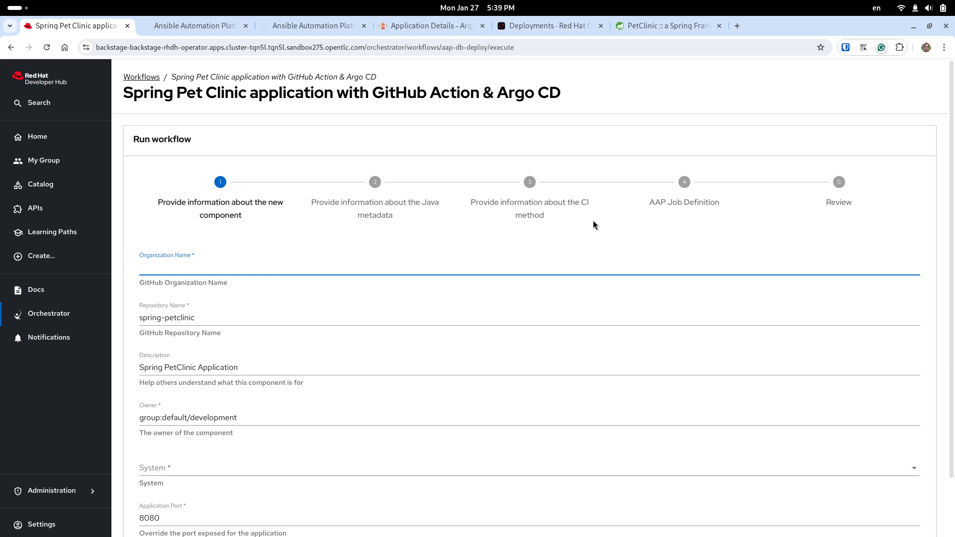
type("test-workflow")
type("s")
key("BackSpace")
key("BackSpace")
key("BackSpace")
key("BackSpace")
key("BackSpace")
key("BackSpace")
type("kflows")
scroll(511, 293, "down", 2)
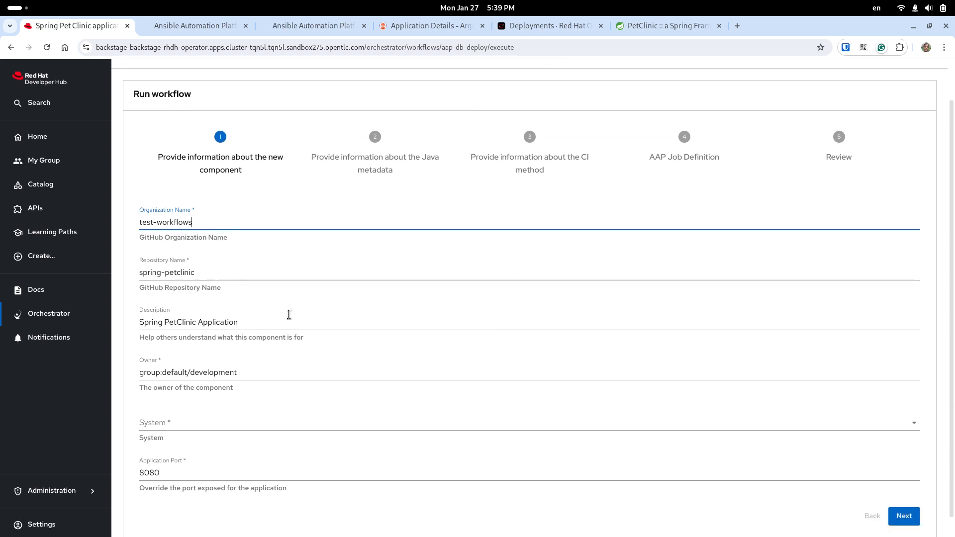
Step: Set the component's system to system:default/janus-orchestrator and accept the default Java metadata
left_click(232, 421)
left_click(246, 428)
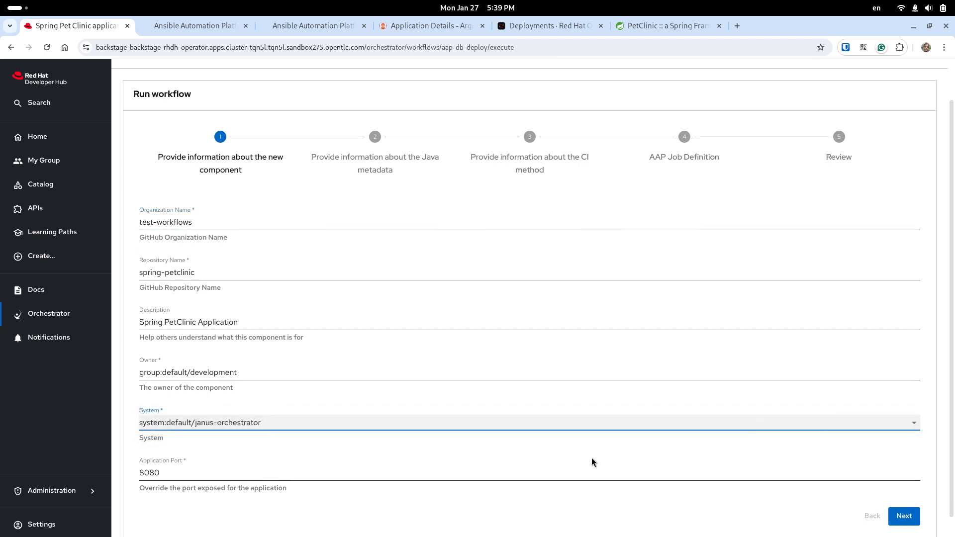
left_click(912, 520)
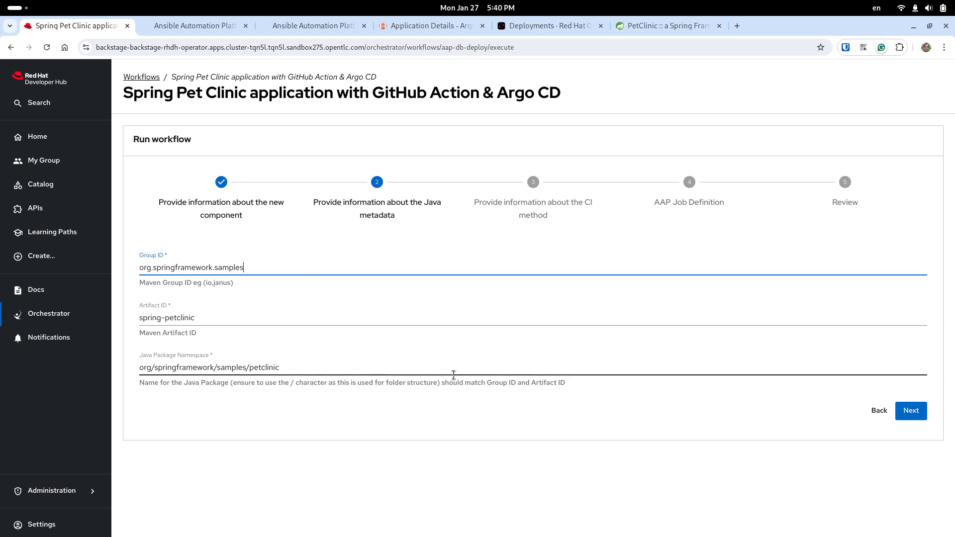
left_click(922, 416)
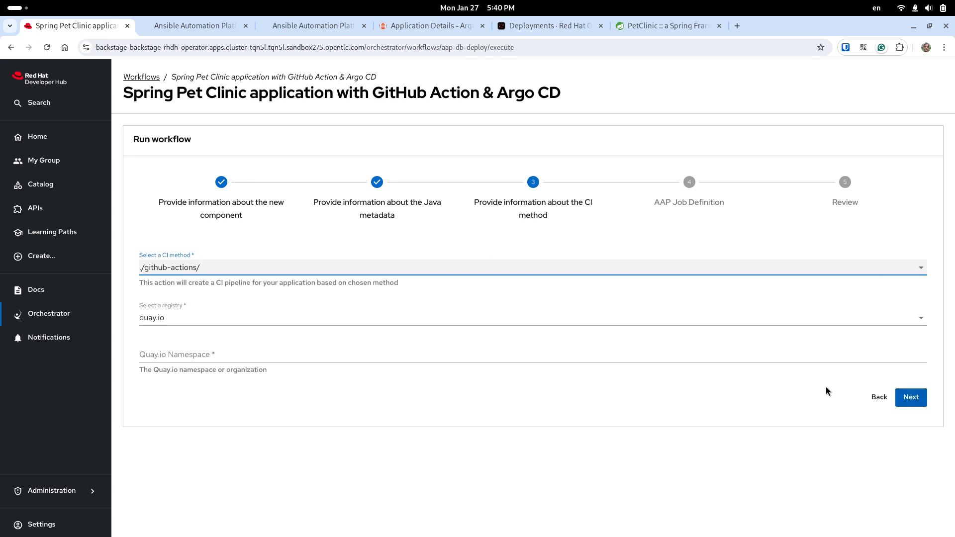
Step: Set the Quay.io namespace to orchestrator-testing, keeping ./github-actions/ and quay.io, and continue to the AAP job definition
left_click(250, 349)
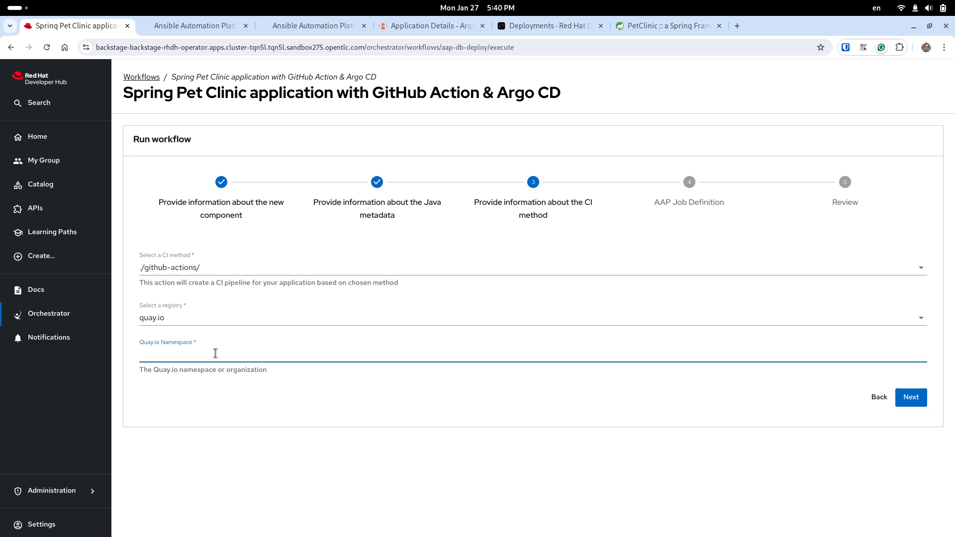
type("orchestrator=")
key("BackSpace")
type("-testing")
left_click(914, 399)
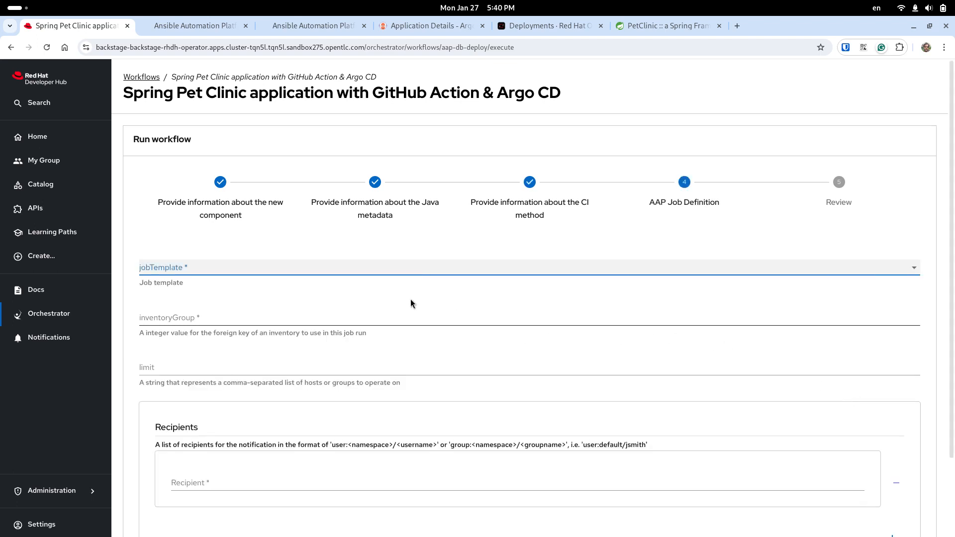
Step: Define the AAP job with the postgres_rhel job template and inventory group 1
left_click(364, 272)
left_click(364, 272)
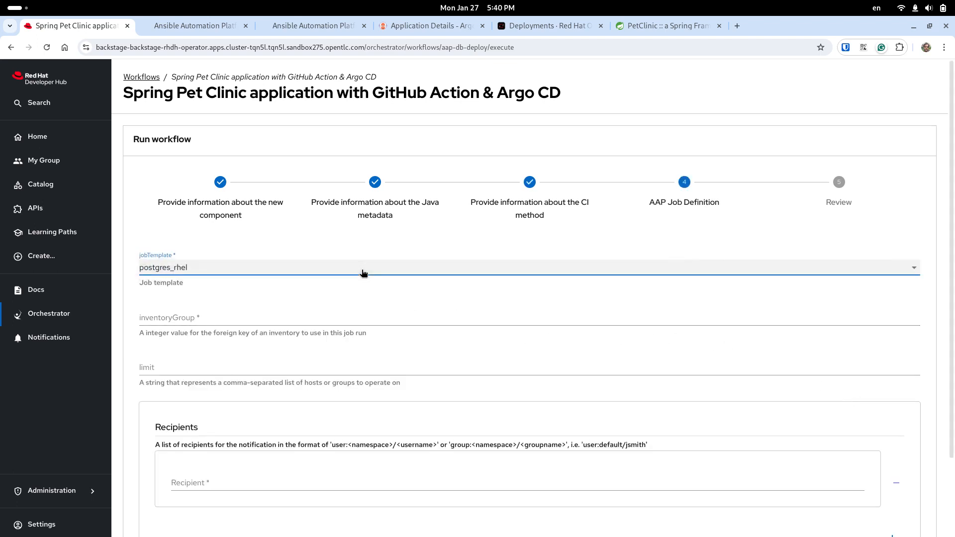
left_click(255, 317)
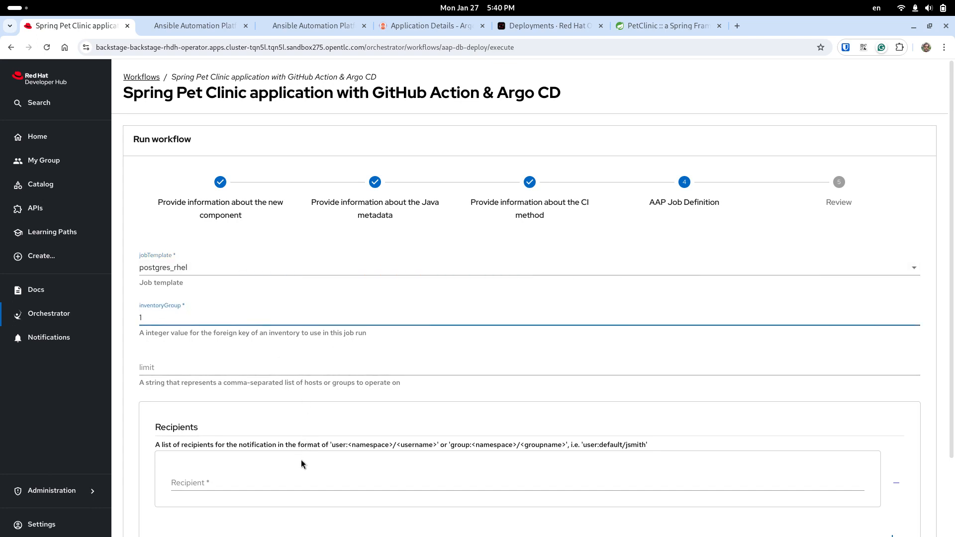
Step: Set the notification recipient to user:default/guest and run the workflow from the review stage
left_click(295, 478)
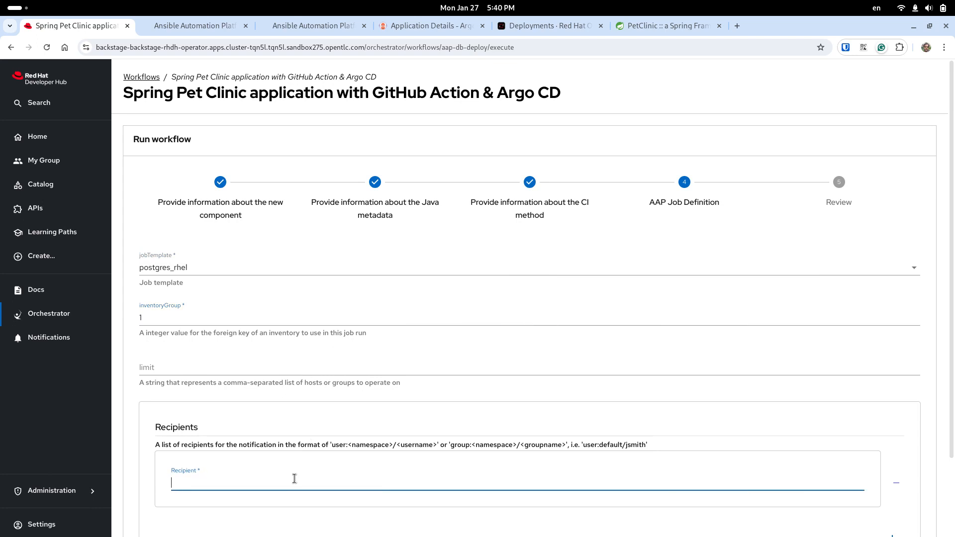
type("user")
type(":default/guest")
scroll(703, 456, "down", 3)
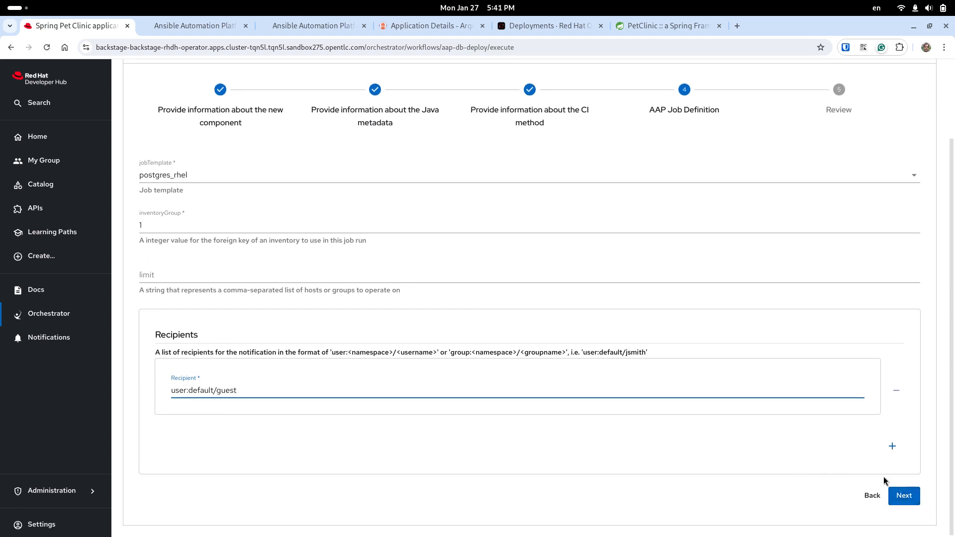
left_click(901, 494)
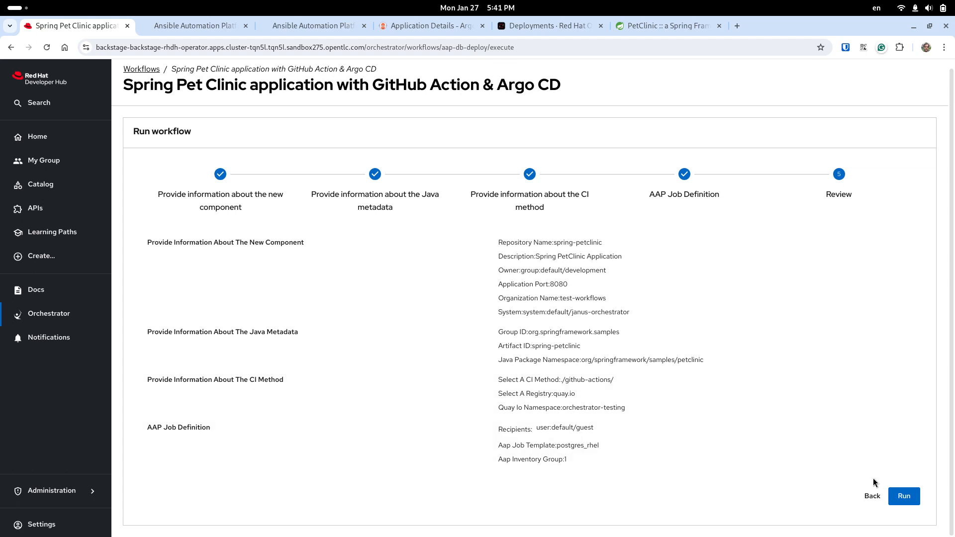
left_click(906, 498)
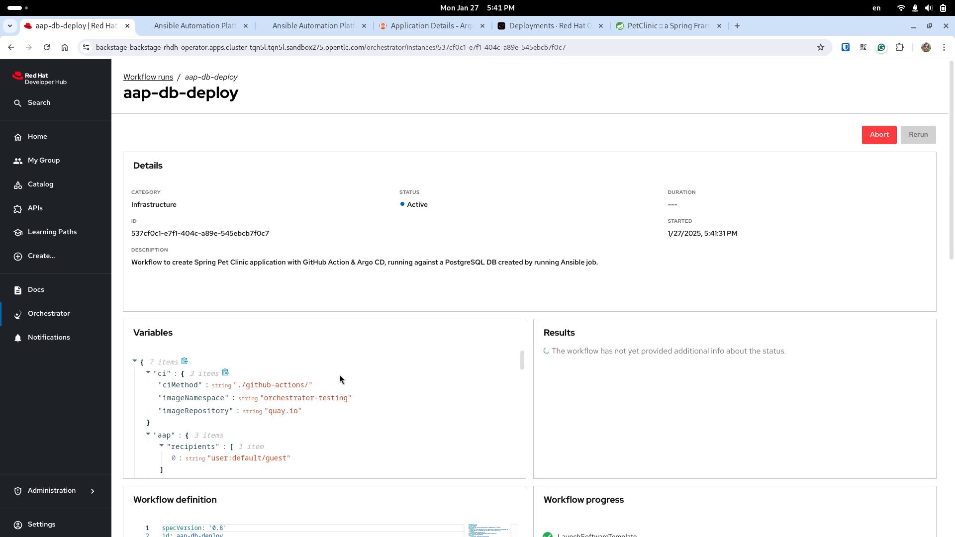
Step: Examine the variables of the active aap-db-deploy workflow run
scroll(339, 378, "down", 8)
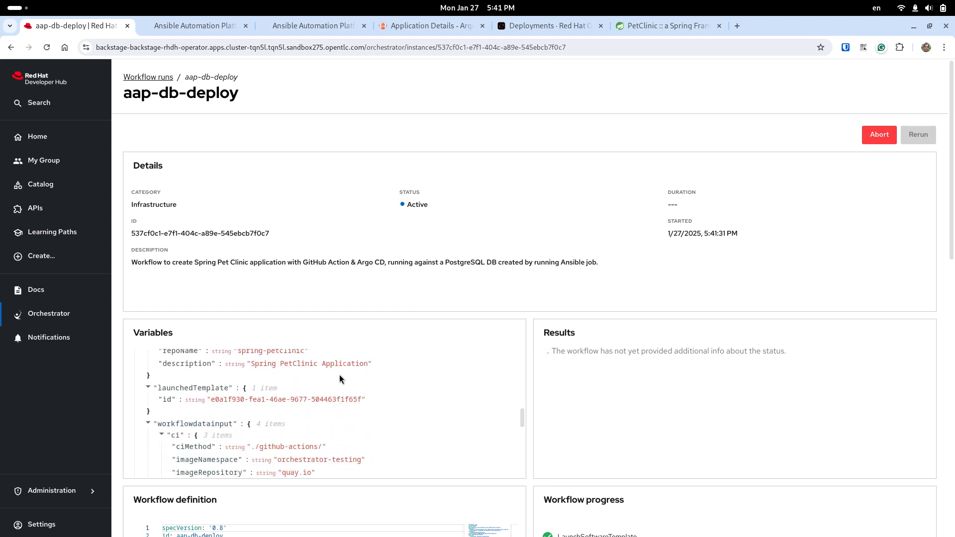
scroll(339, 376, "down", 5)
scroll(339, 378, "down", 5)
scroll(340, 378, "up", 15)
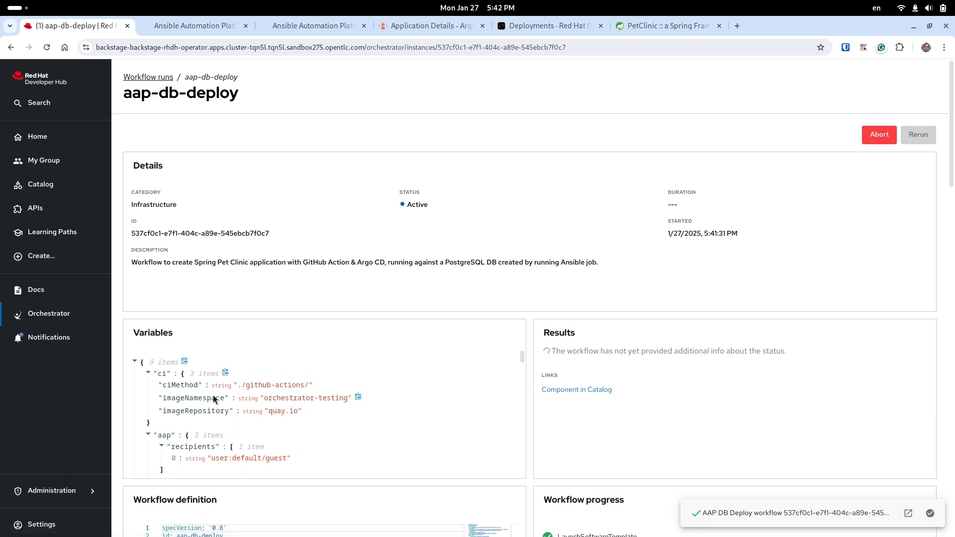
Step: Open the notifications page and set its view filter to All
left_click(21, 334)
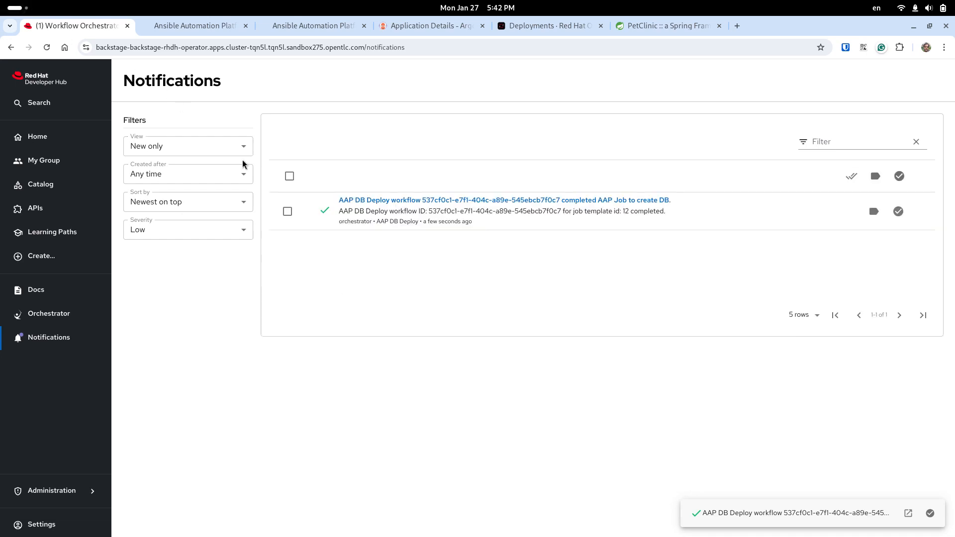
left_click(209, 153)
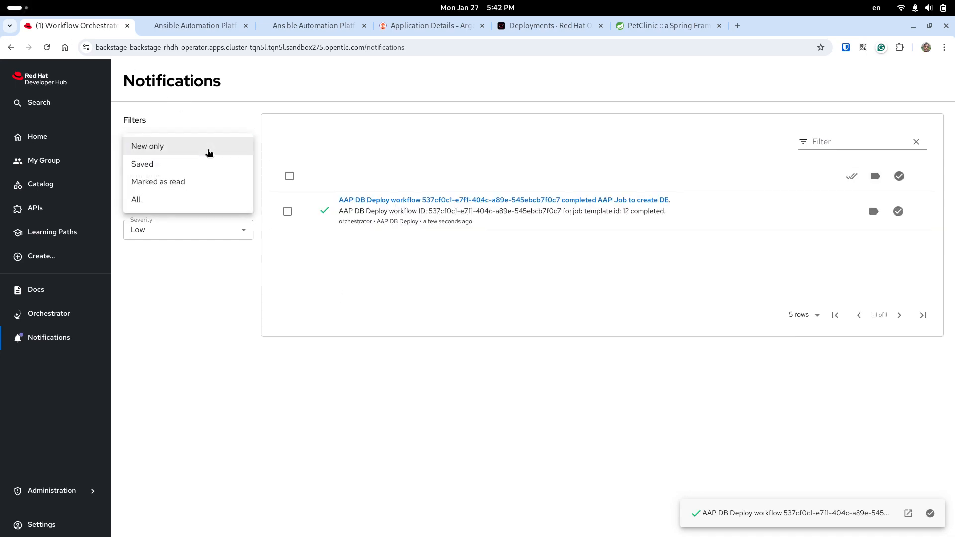
left_click(180, 200)
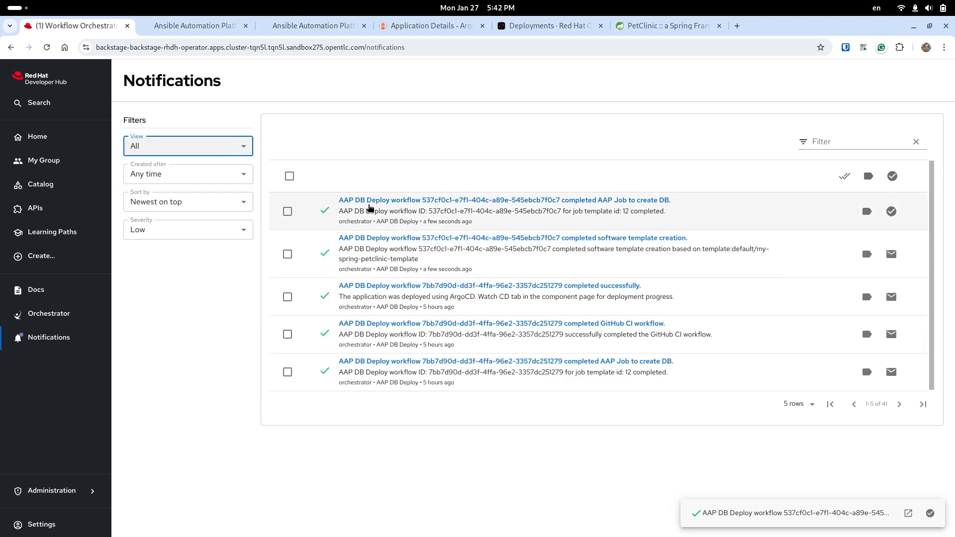
Step: Open the Ansible job output linked from the newest AAP Job notification, then close it
left_click(367, 205)
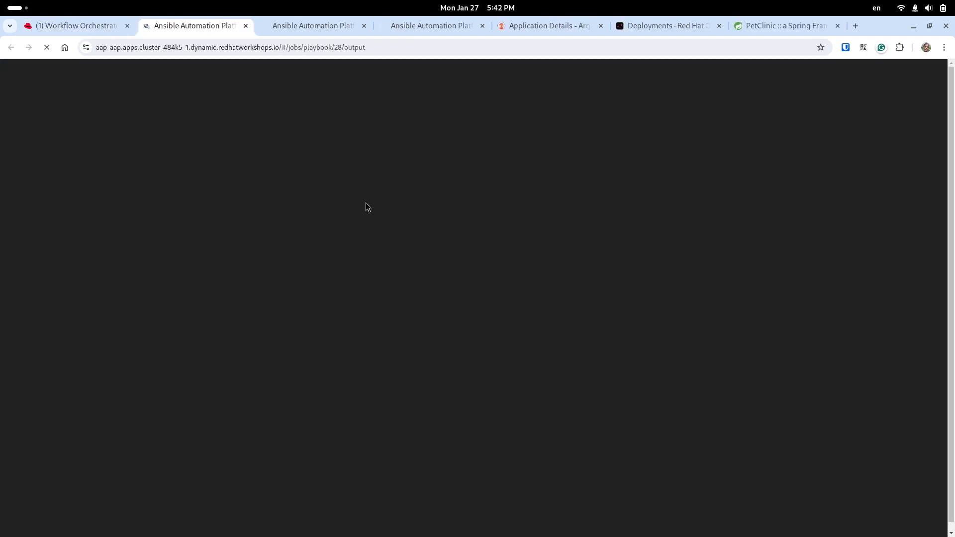
middle_click(205, 20)
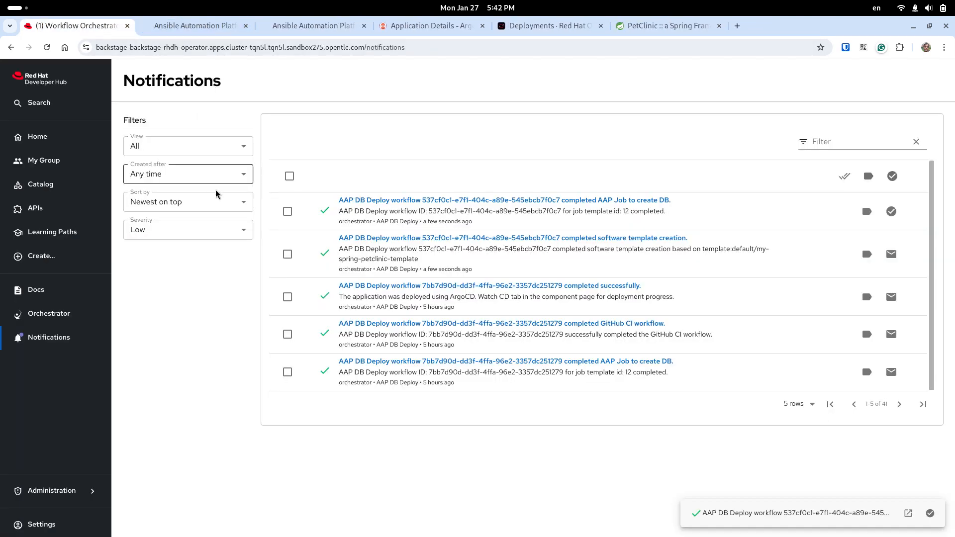
Step: Open the spring-petclinic component from the newest software template creation notification, and follow its source repository to the initial commit workflow run
left_click(225, 171)
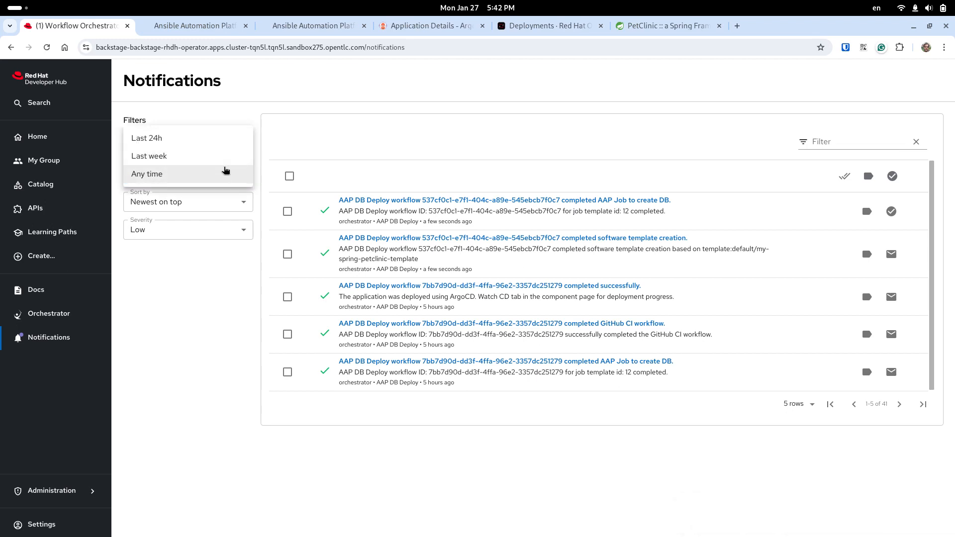
left_click(389, 175)
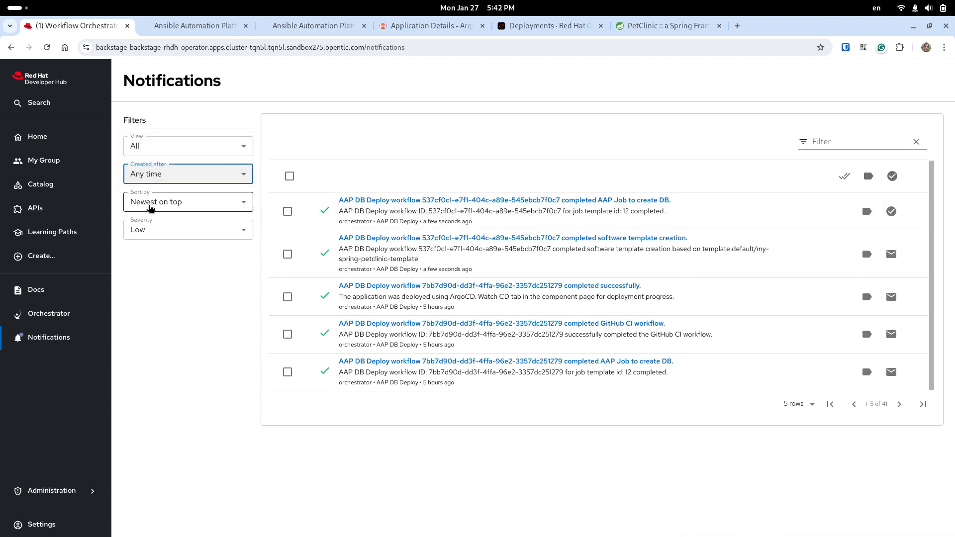
left_click(463, 239)
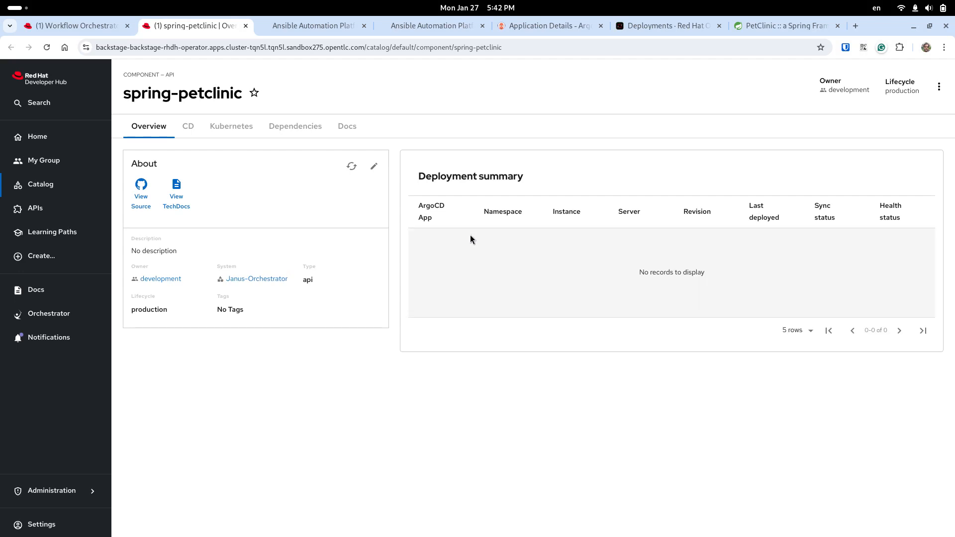
left_click(144, 197)
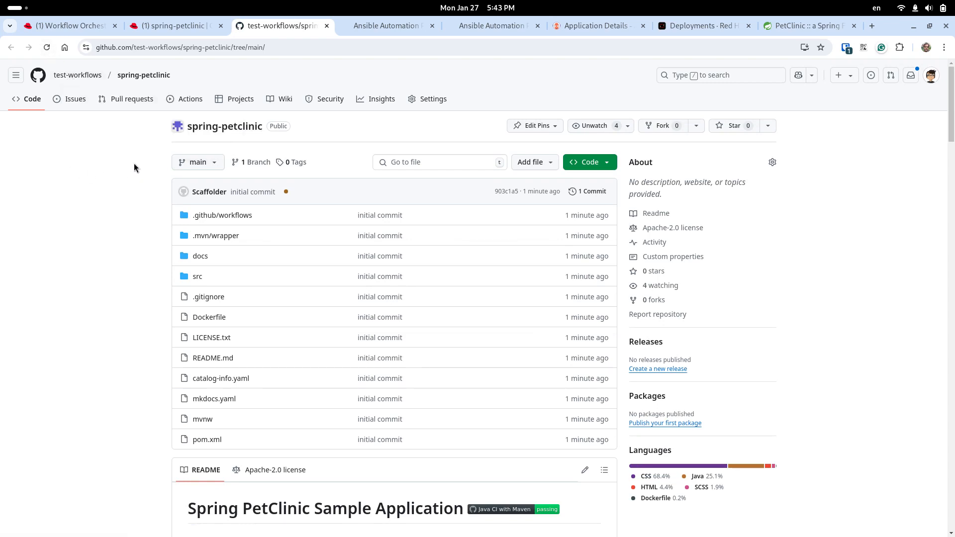
left_click(191, 99)
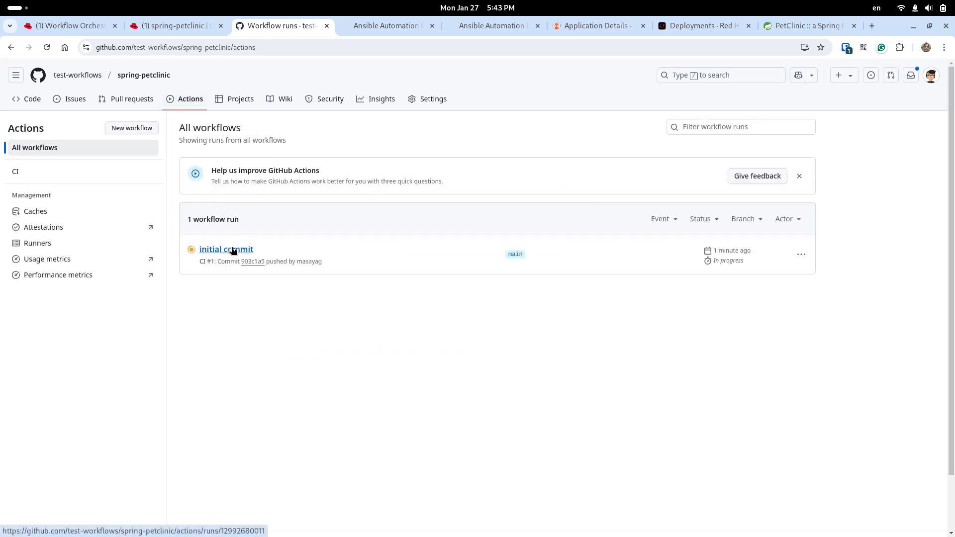
left_click(233, 250)
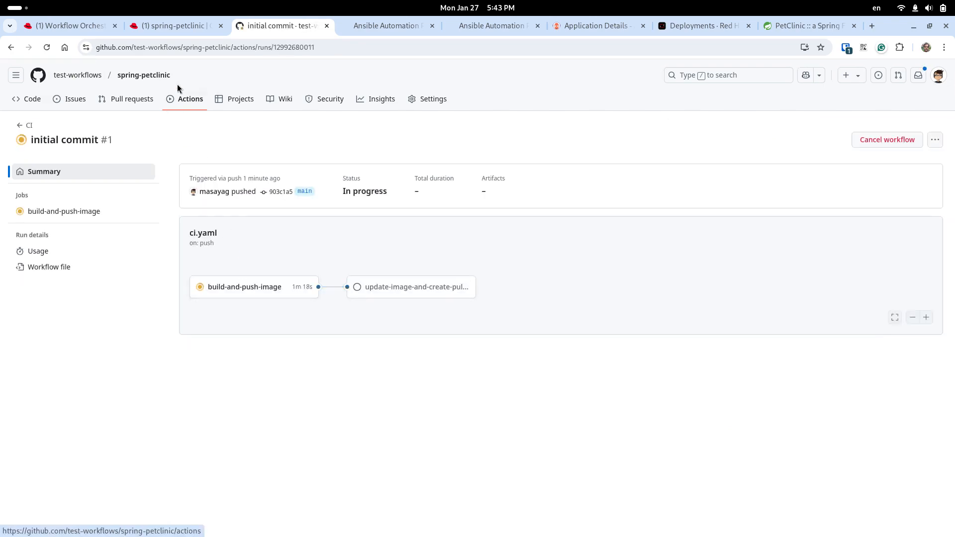
Step: Return to the notifications, follow the newest AAP Job notification to Ansible Automation Platform, and open the PSQL install job output
left_click(81, 28)
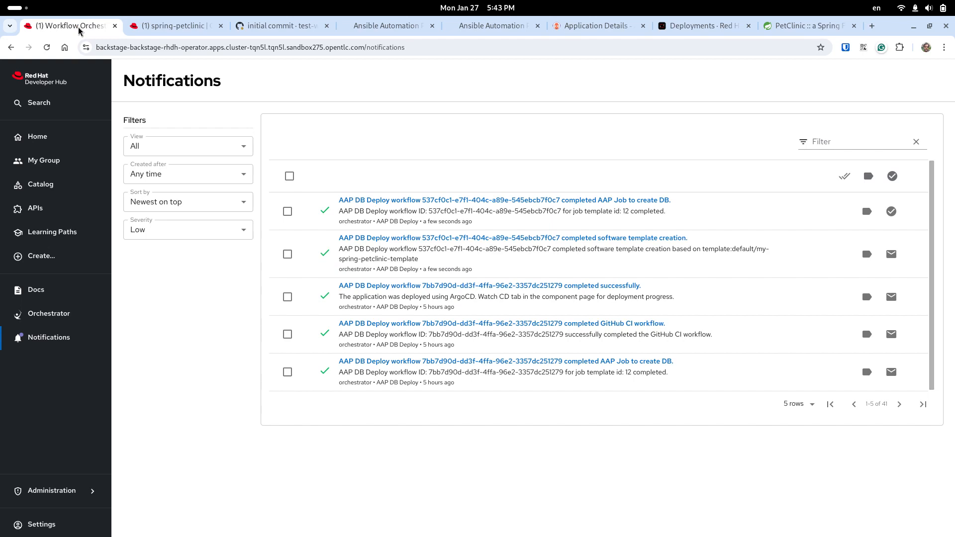
left_click(476, 201)
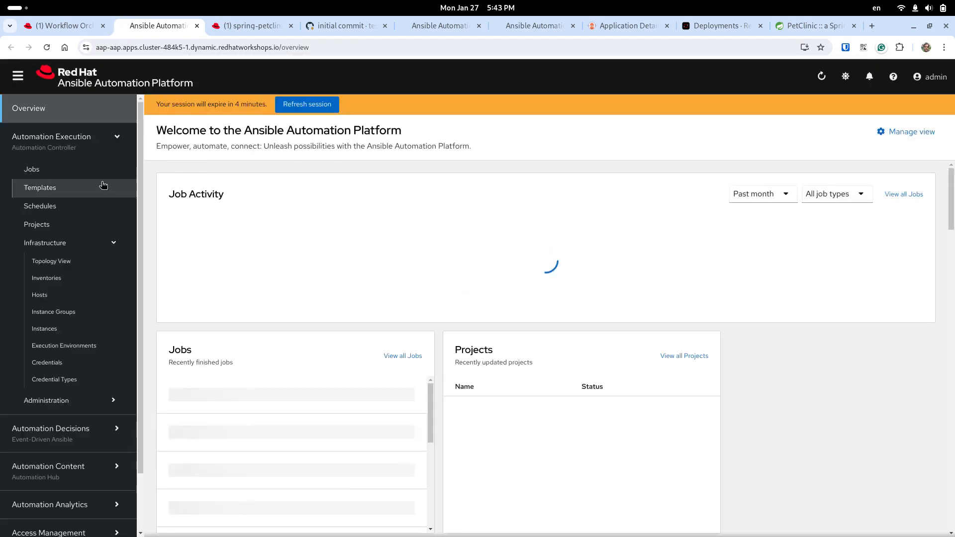
left_click(79, 169)
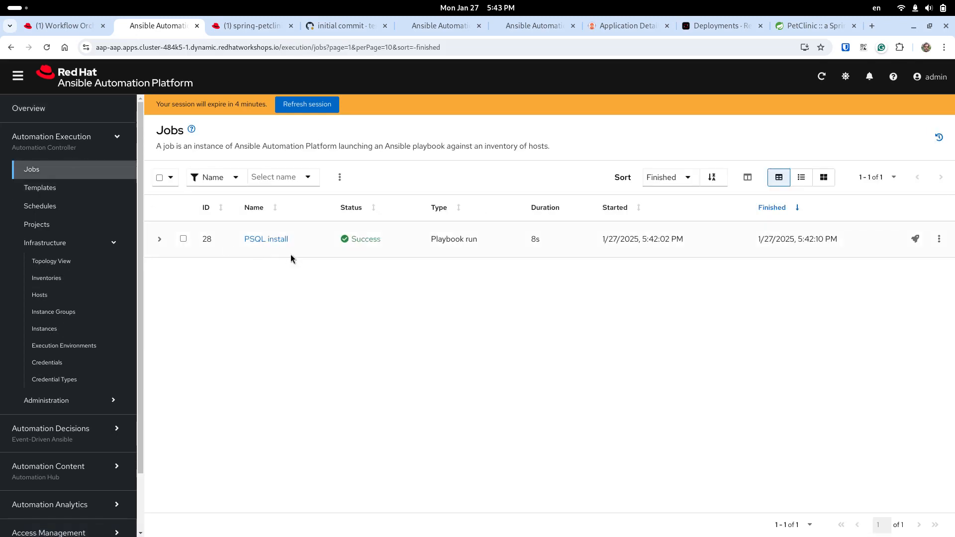
left_click(273, 240)
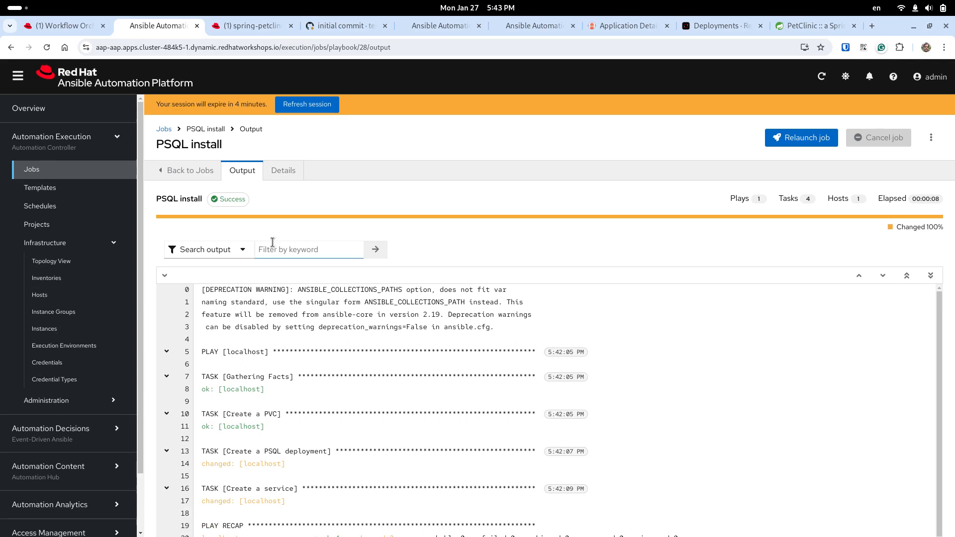
Step: Rerun oc get deployment -n spring-petclinic-dev in the terminal to check for the database deployment, and hide the terminal again
key("F12")
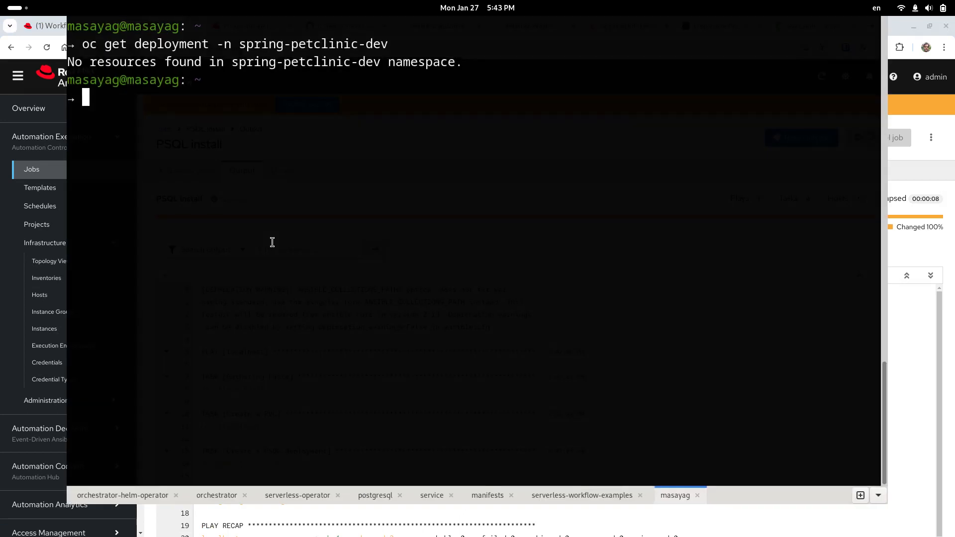
key("Up")
key("Return")
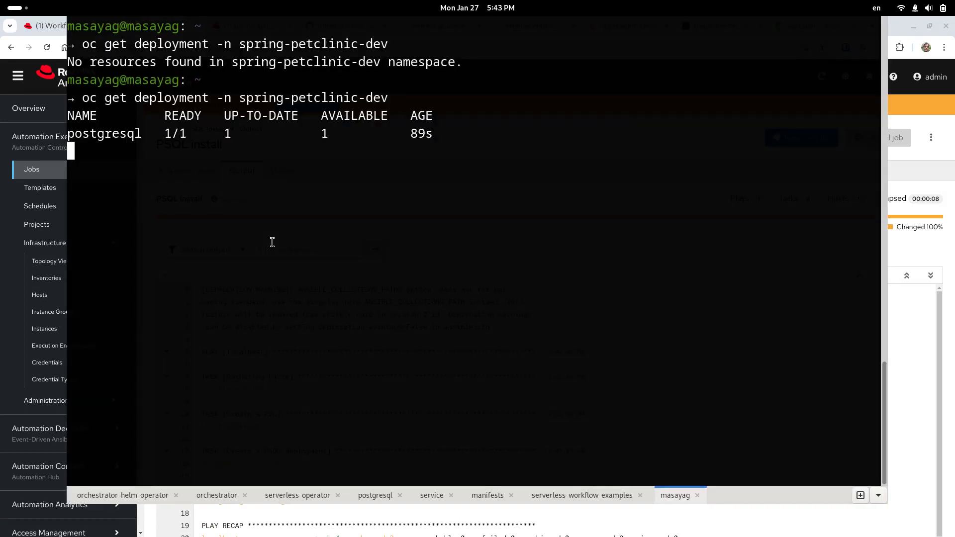
double_click(108, 130)
left_click(108, 130)
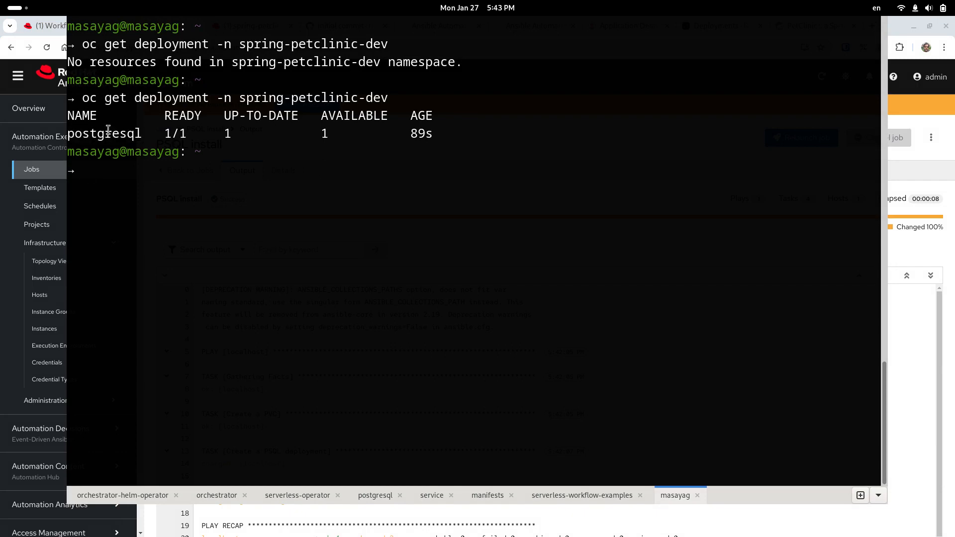
key("F12")
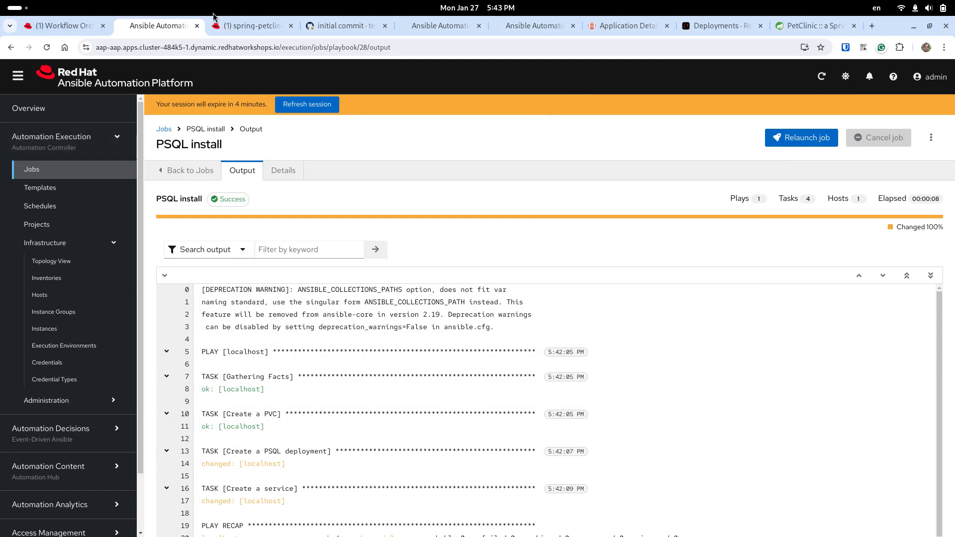
Step: Open the active run of the Spring Pet Clinic workflow in the Orchestrator and close the Ansible job and spring-petclinic component pages
left_click(64, 25)
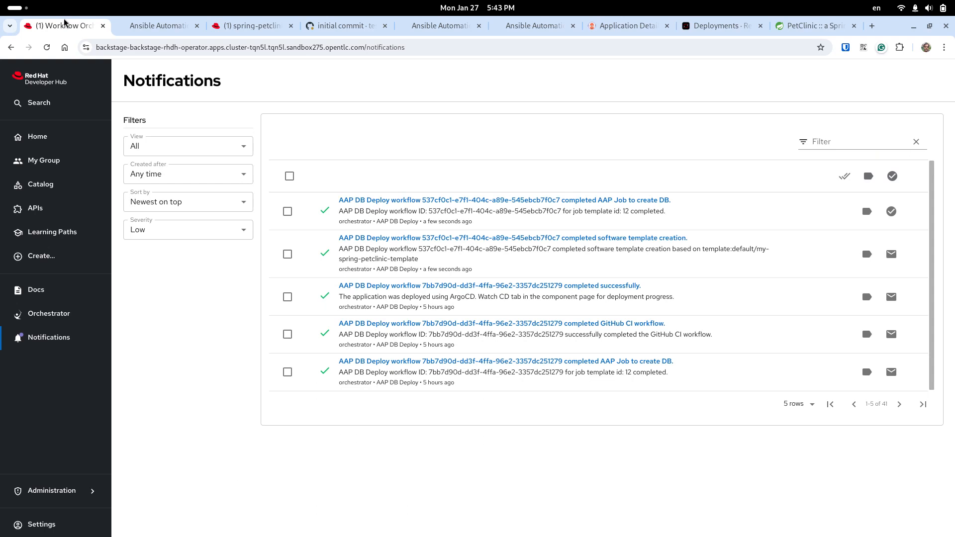
left_click(105, 314)
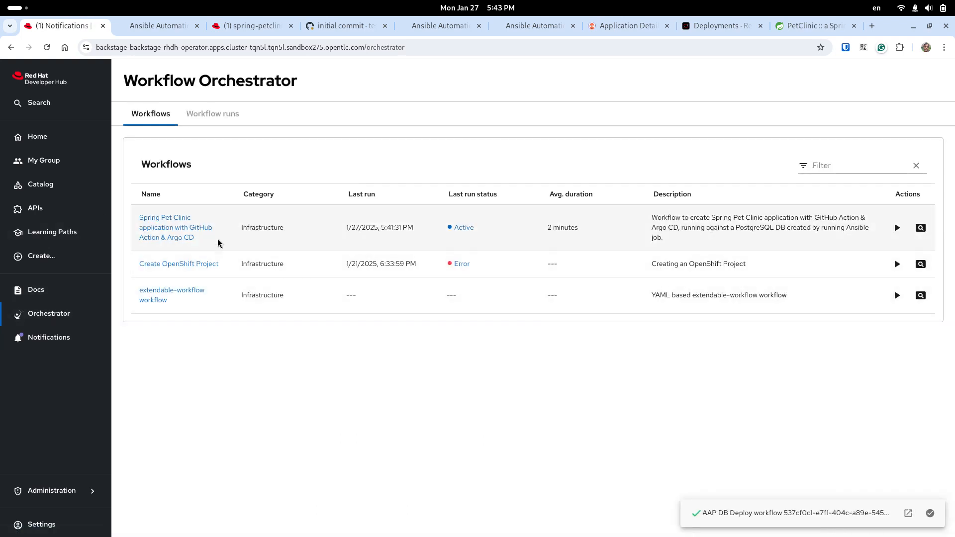
left_click(169, 222)
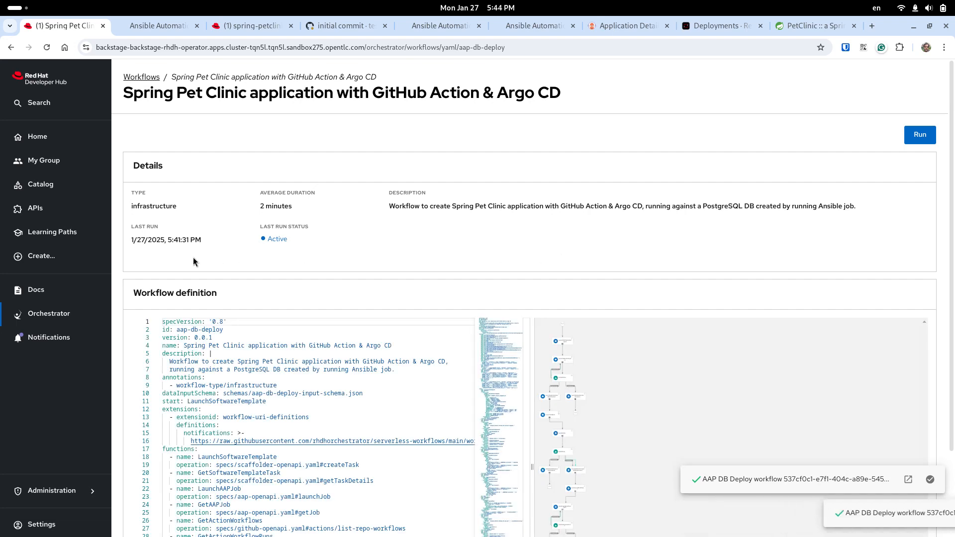
left_click(71, 313)
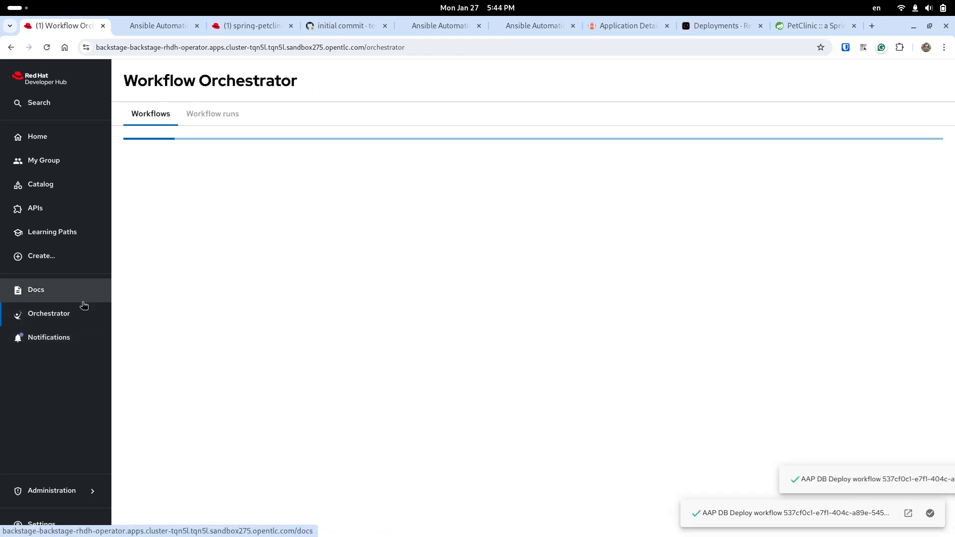
left_click(218, 115)
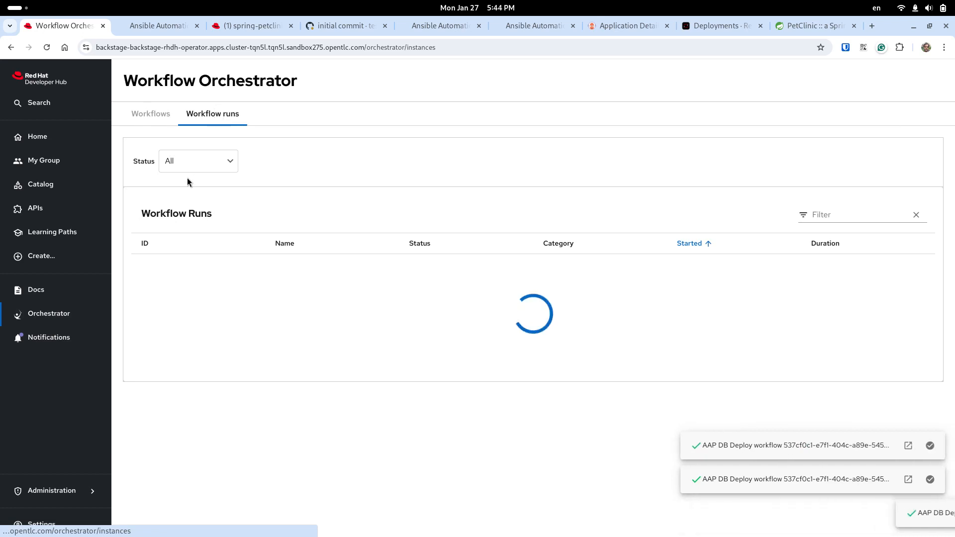
left_click(78, 317)
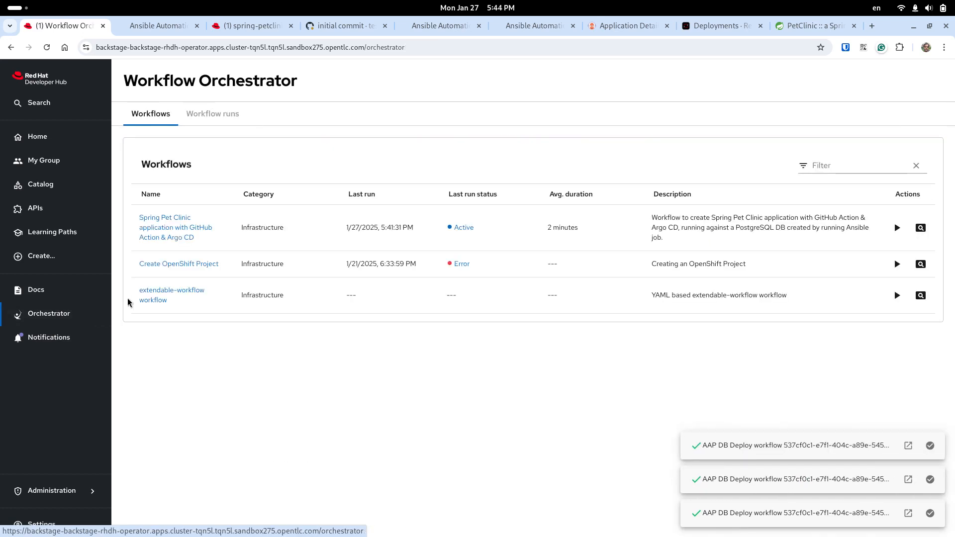
left_click(459, 229)
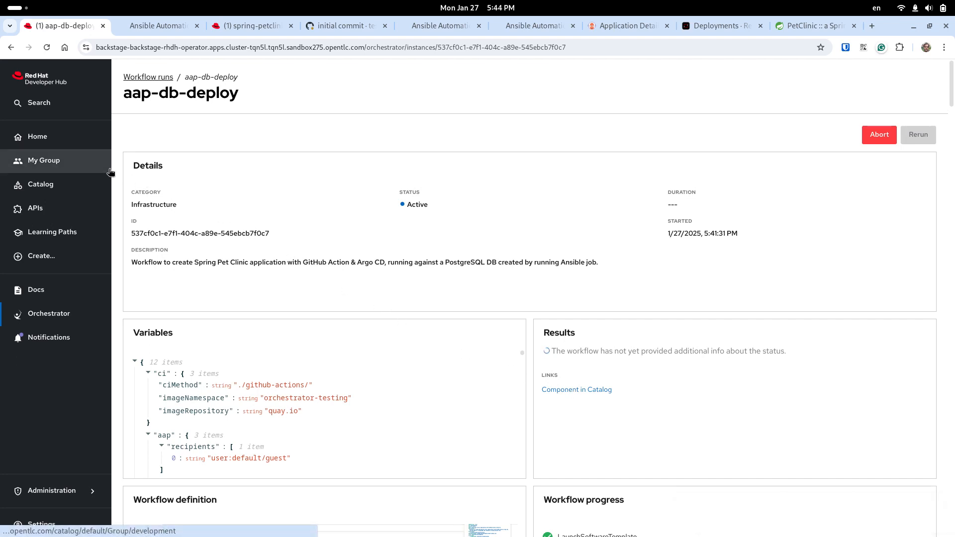
middle_click(156, 26)
middle_click(156, 26)
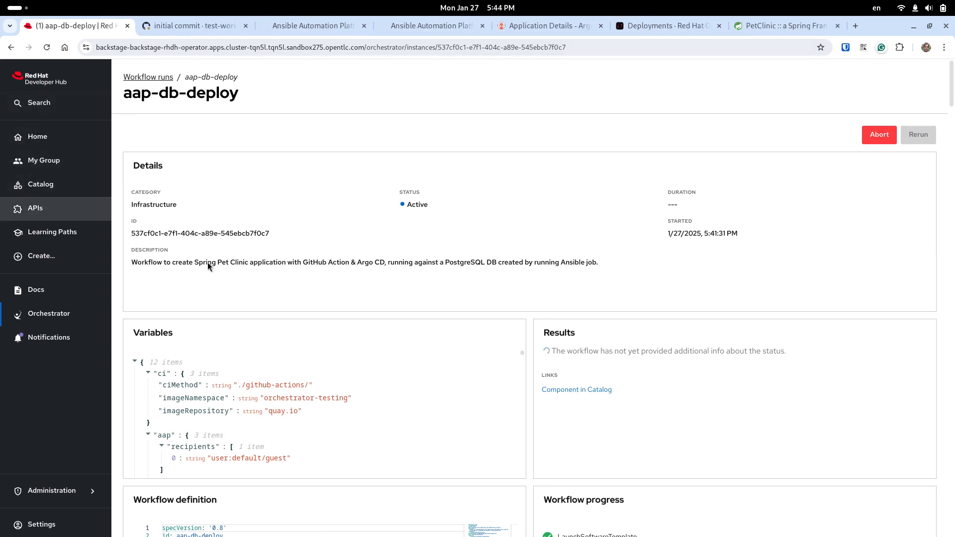
Step: Open the run's linked catalog component, check its CD view, and expand the postgresql deployment under the Default Cluster in Kubernetes
left_click(557, 390)
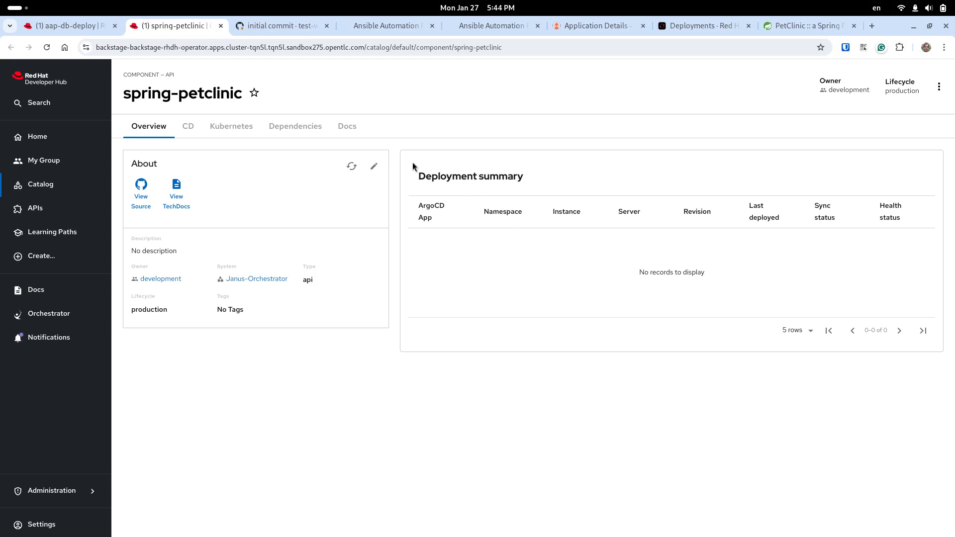
left_click(187, 124)
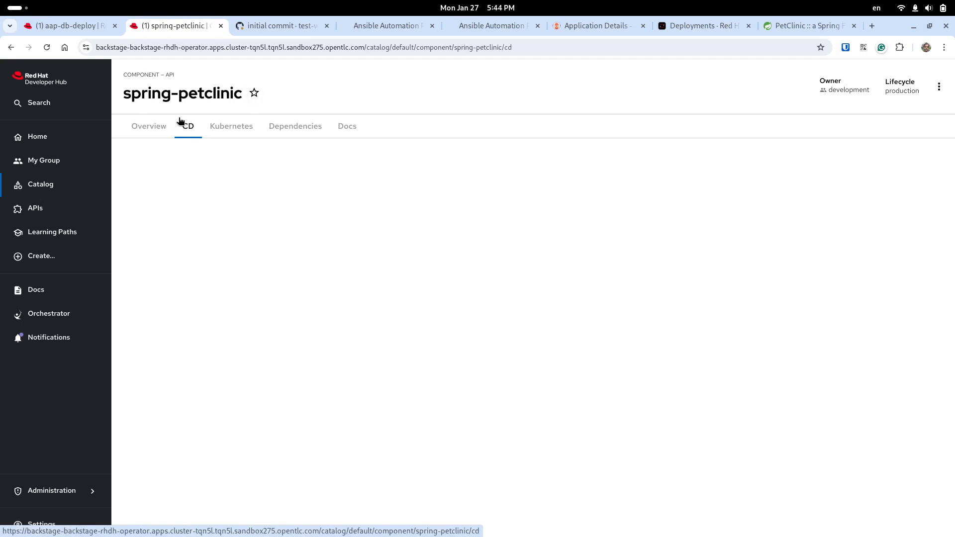
left_click(238, 134)
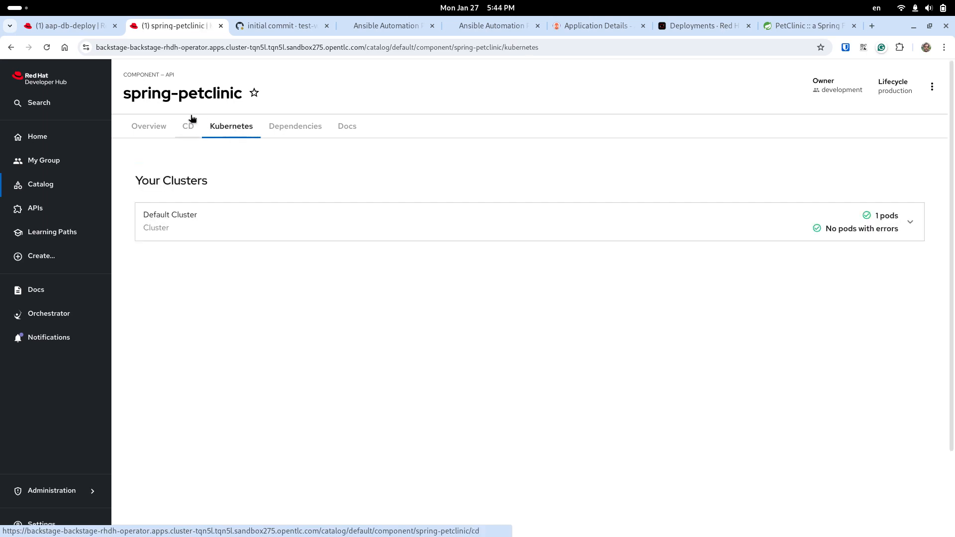
left_click(447, 238)
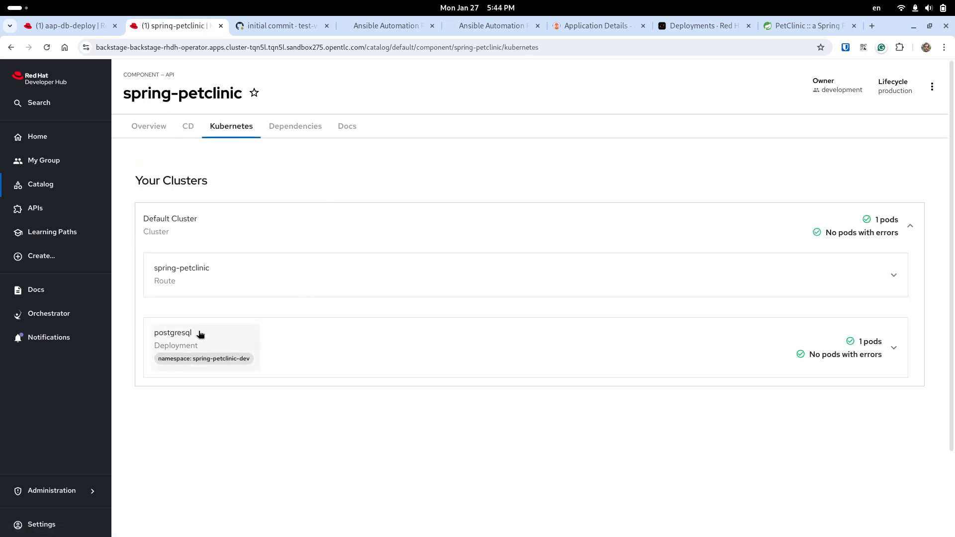
left_click(410, 336)
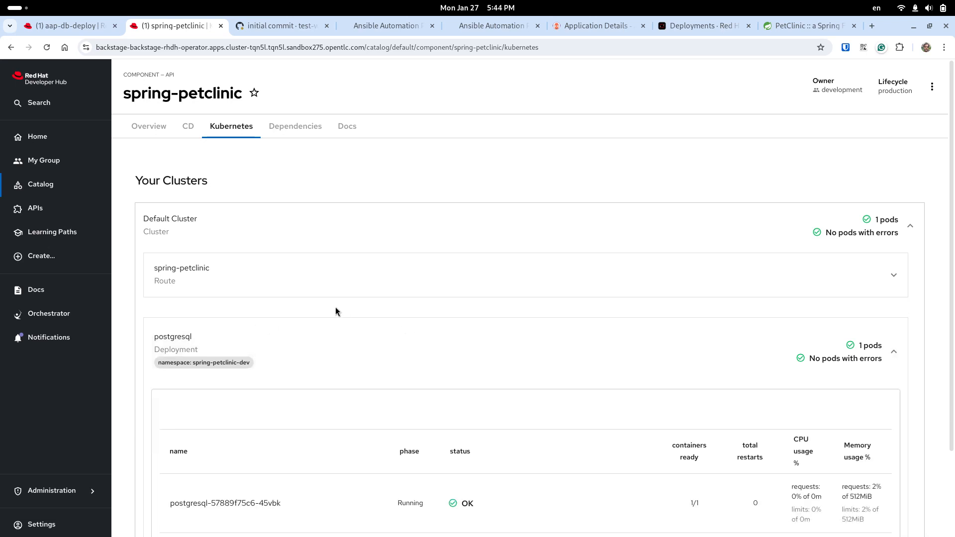
Step: Reopen the active aap-db-deploy run from the Orchestrator's workflow list and examine its details, results and workflow progress
left_click(76, 321)
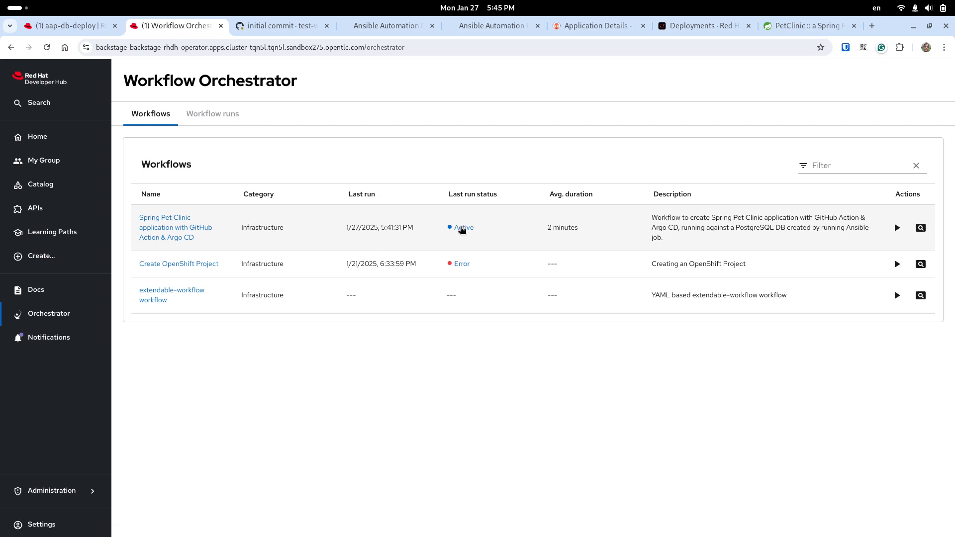
left_click(462, 228)
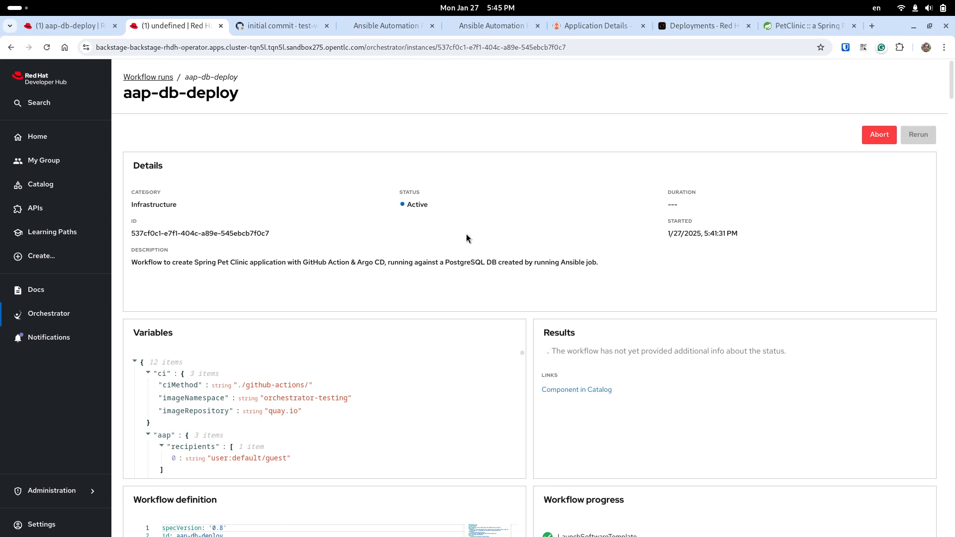
scroll(466, 234, "down", 3)
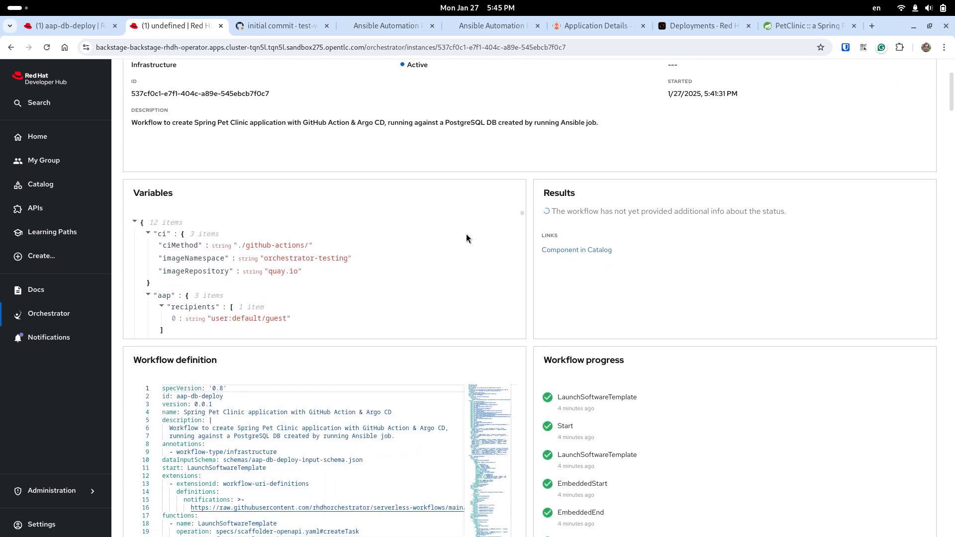
scroll(467, 238, "up", 2)
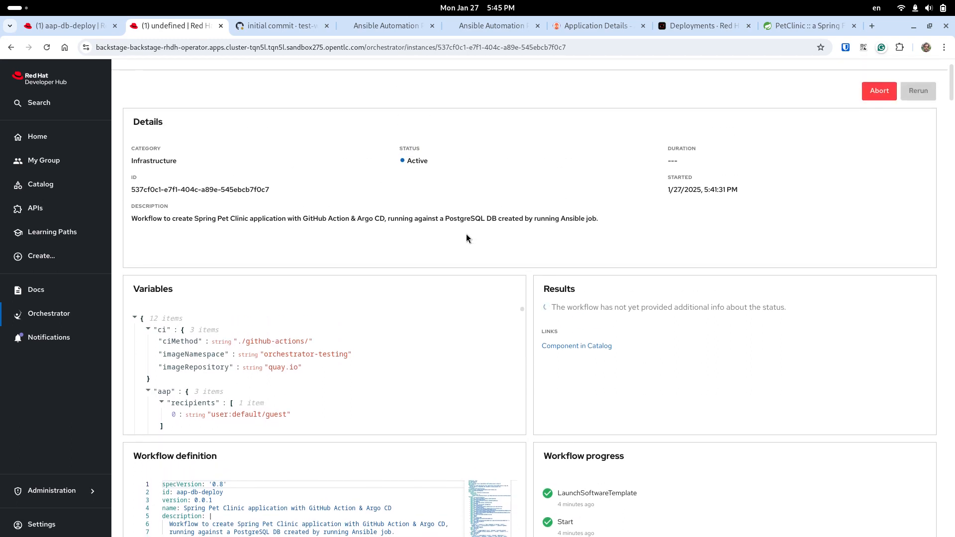
scroll(467, 237, "up", 1)
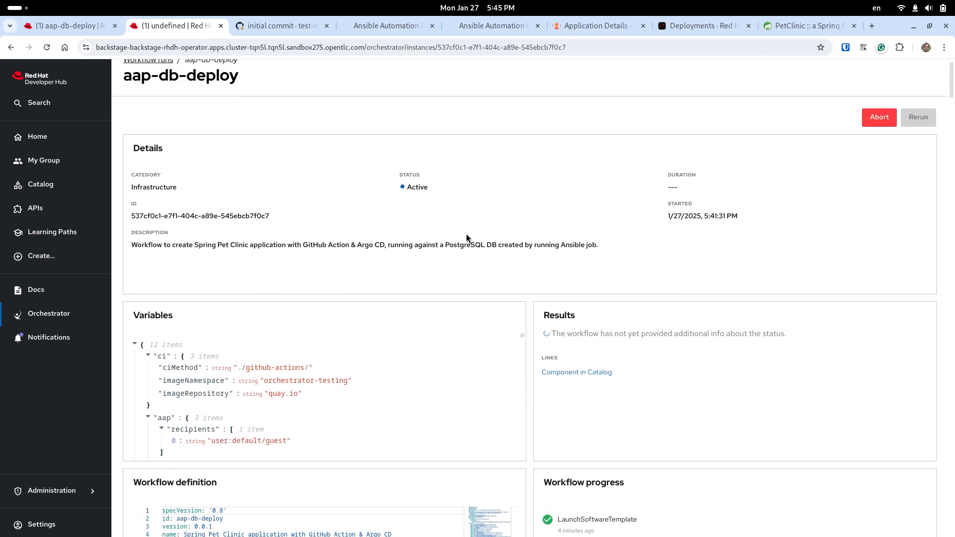
scroll(466, 238, "up", 1)
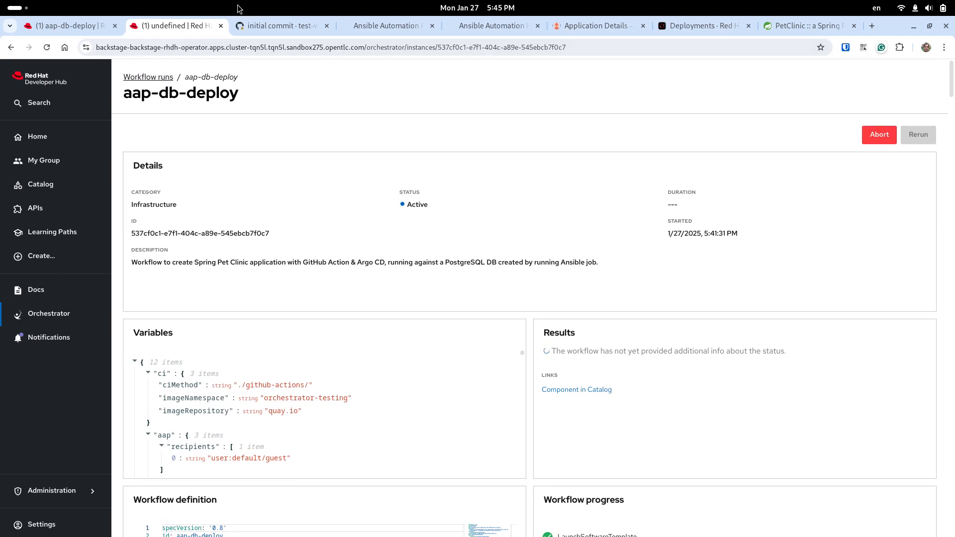
Step: Switch to the GitHub initial commit workflow run and open the log of its update-image-and-create-pull-request job
left_click(270, 28)
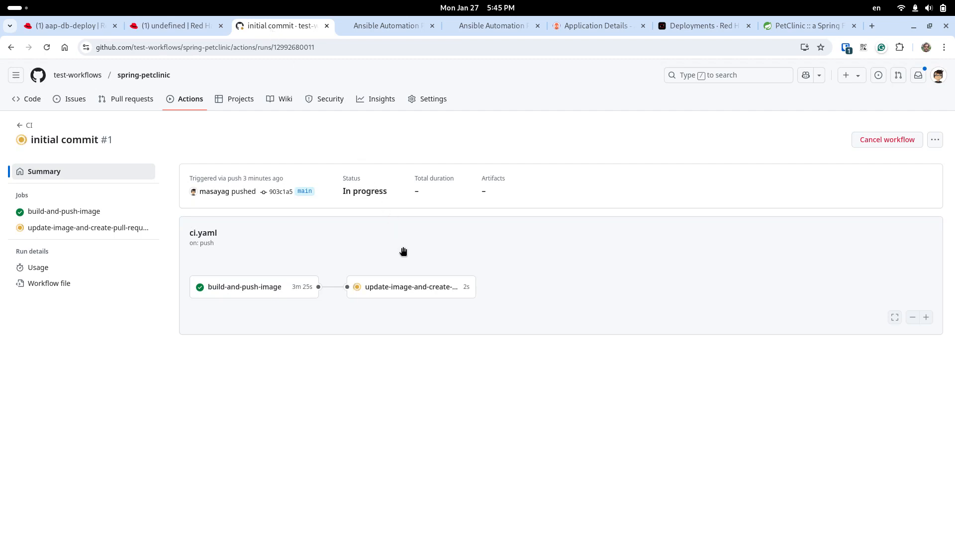
left_click(417, 289)
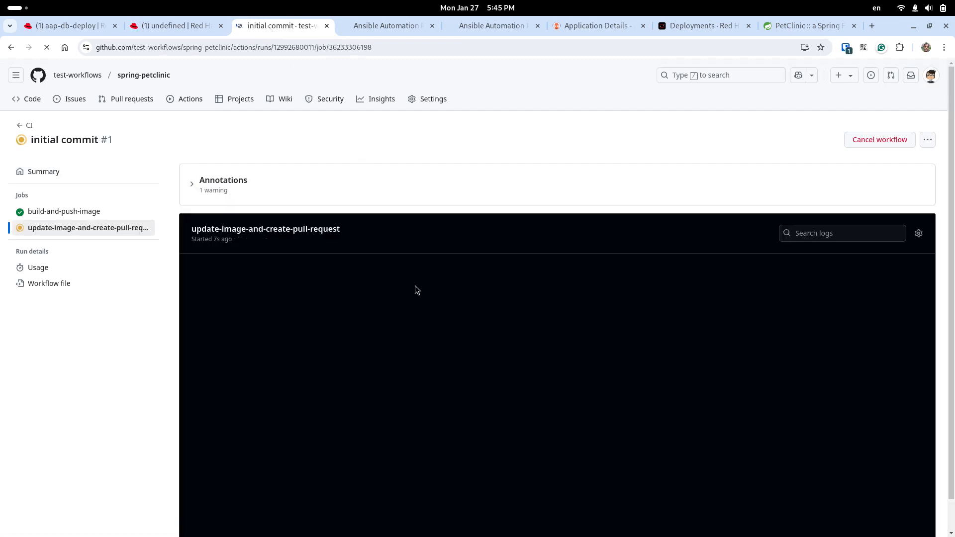
Step: Return to Developer Hub, check the new notifications, and open the Spring Pet Clinic workflow's last run from the Orchestrator
left_click(159, 26)
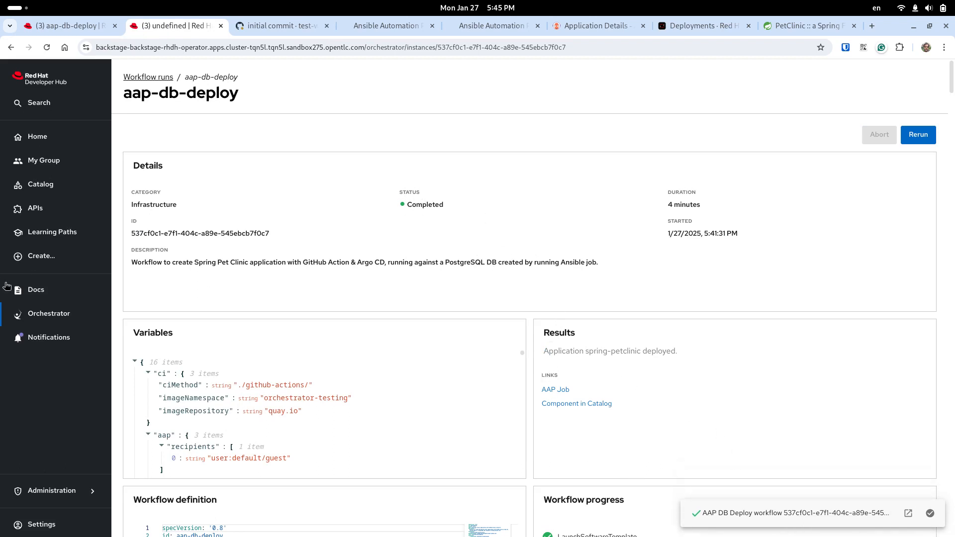
left_click(69, 338)
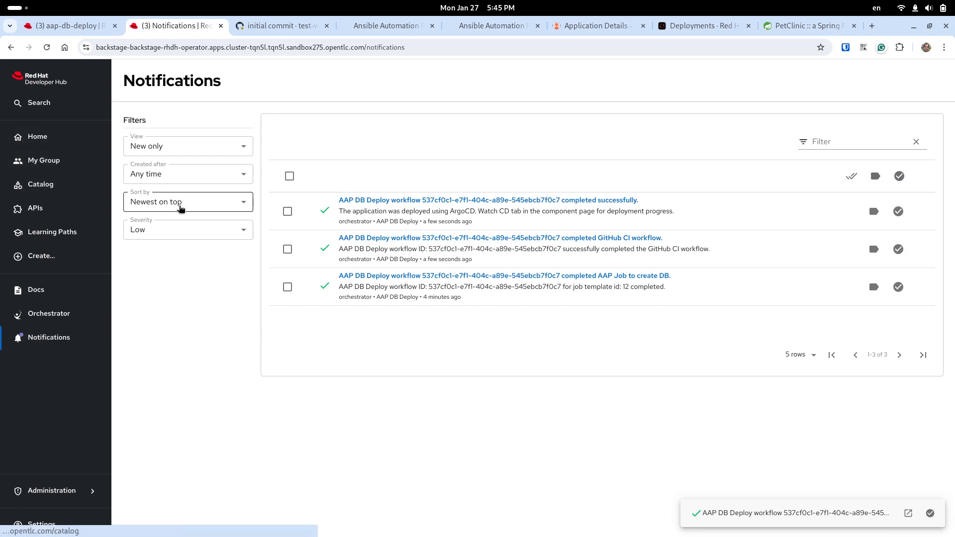
left_click(34, 315)
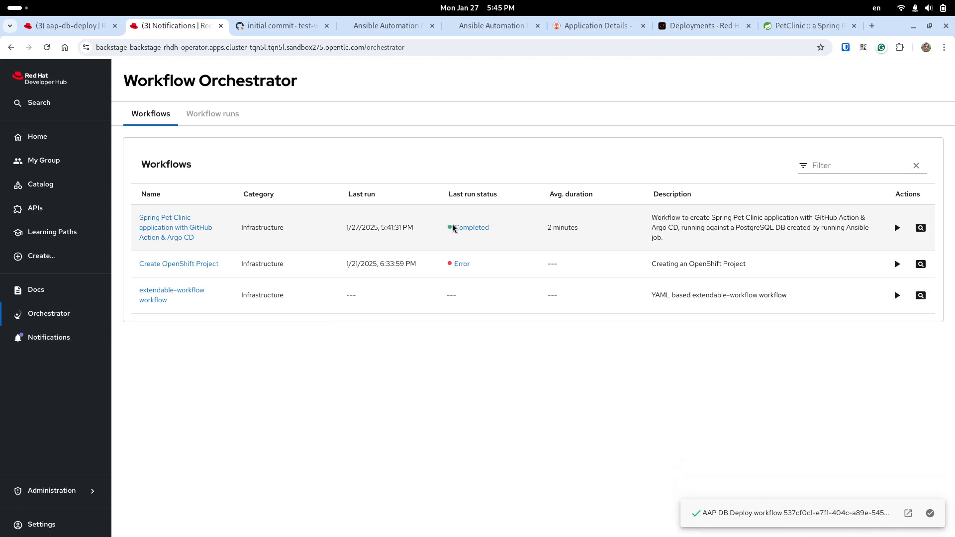
left_click(463, 228)
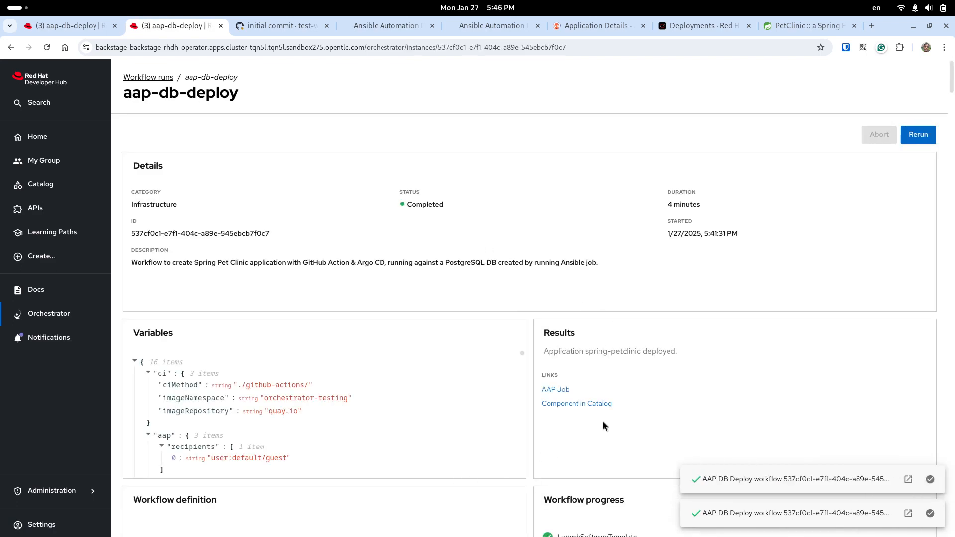
Step: Open the run's linked catalog component, close the GitHub initial commit page, and open the spring-petclinic-dev application in Argo CD
left_click(601, 405)
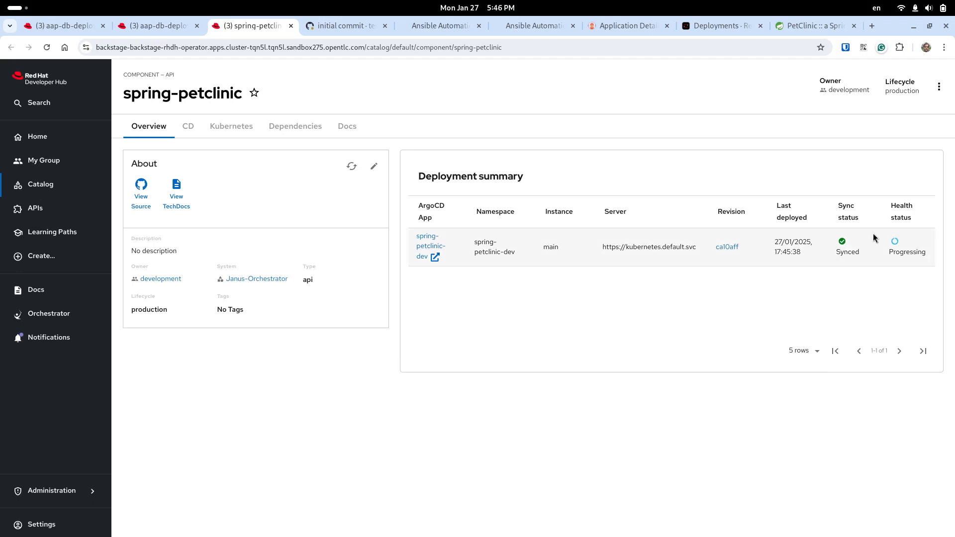
double_click(841, 249)
left_click(841, 249)
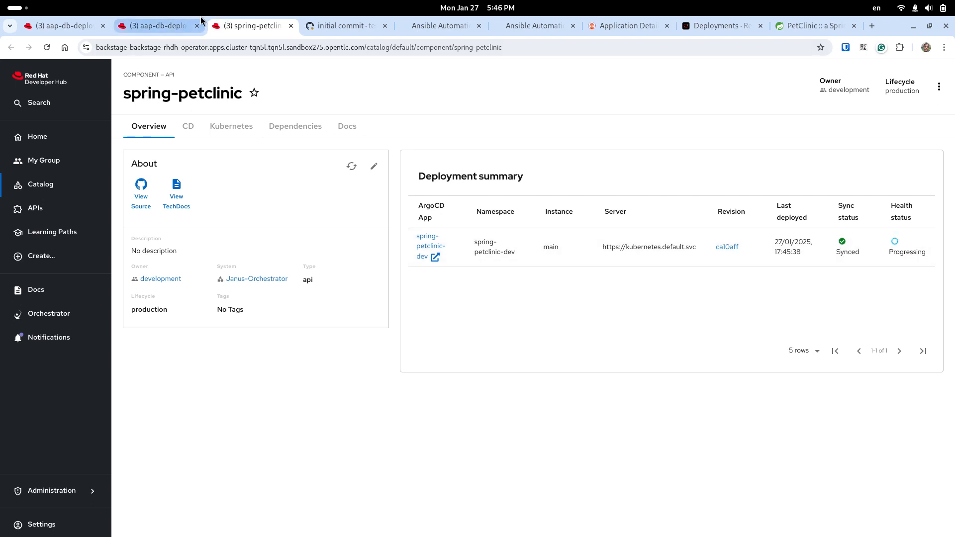
middle_click(324, 30)
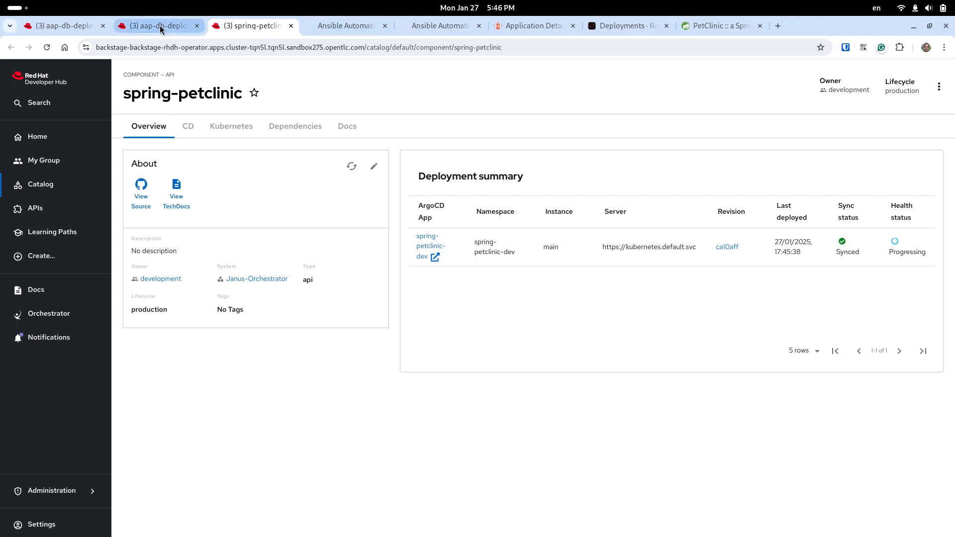
left_click(429, 248)
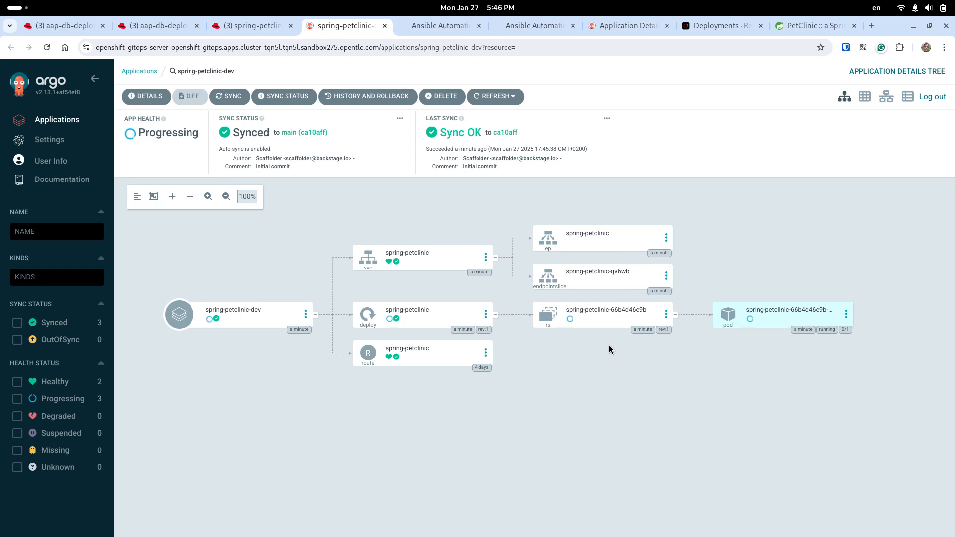
Step: Watch the deployments in the terminal with "oc get deployment -n spring-petclinic-dev -w" and compare them with the Argo CD application
key("F12")
key("Up")
type("-w")
key("Return")
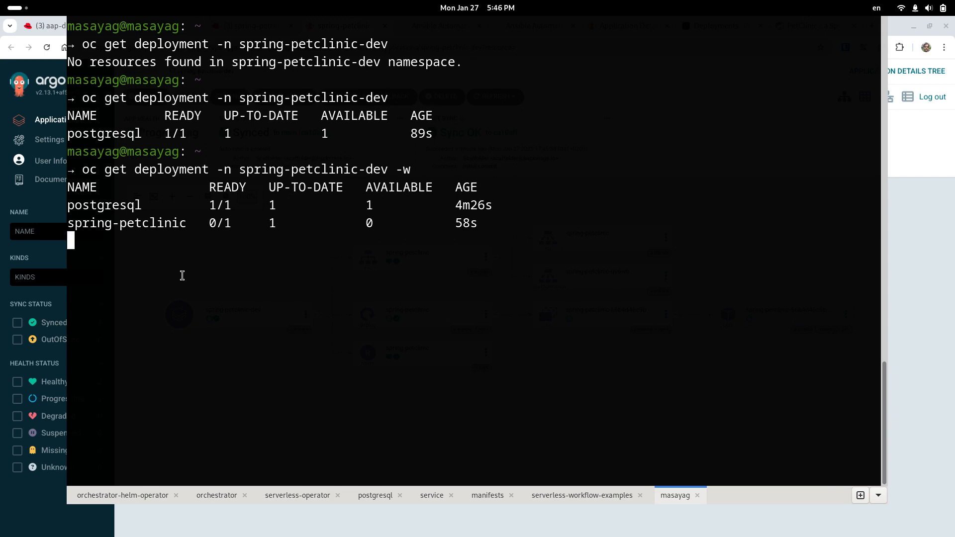
key("F12")
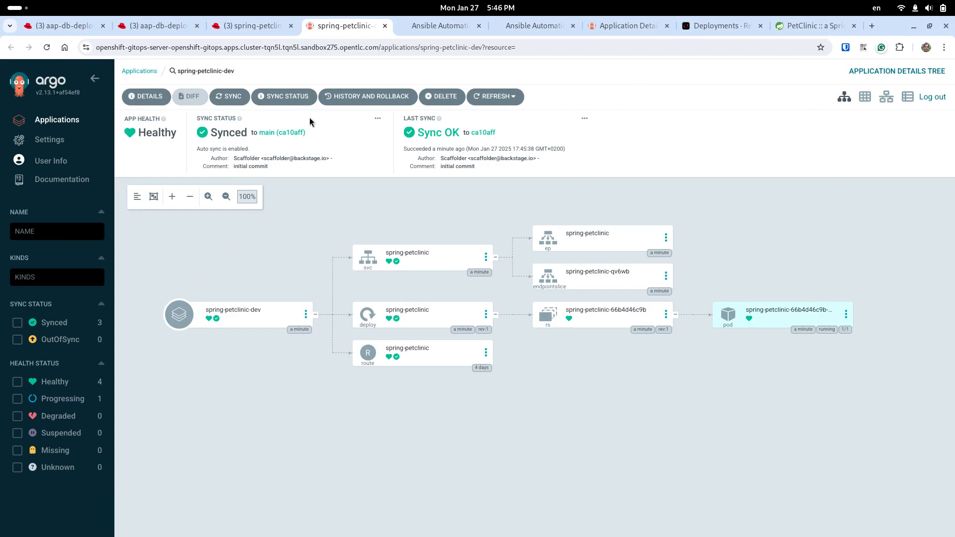
key("F12")
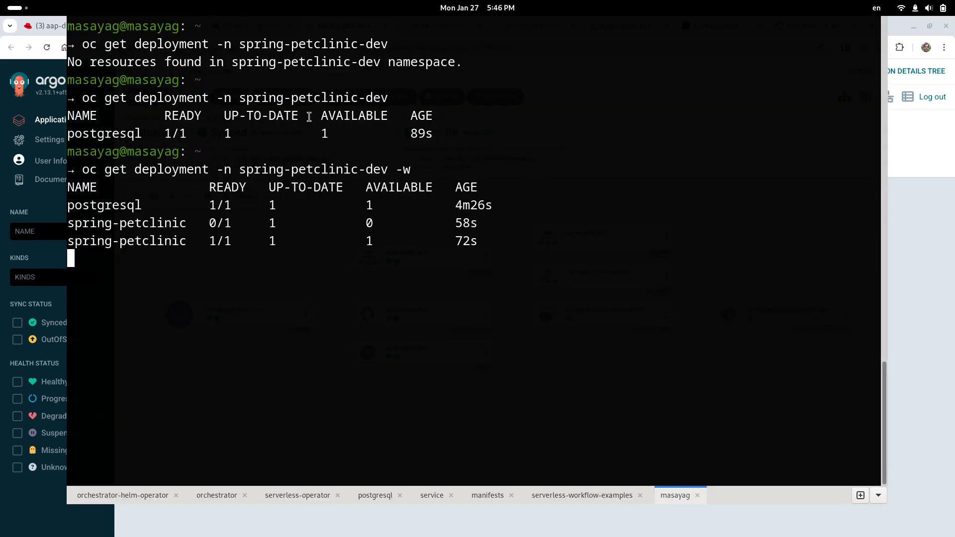
key("F12")
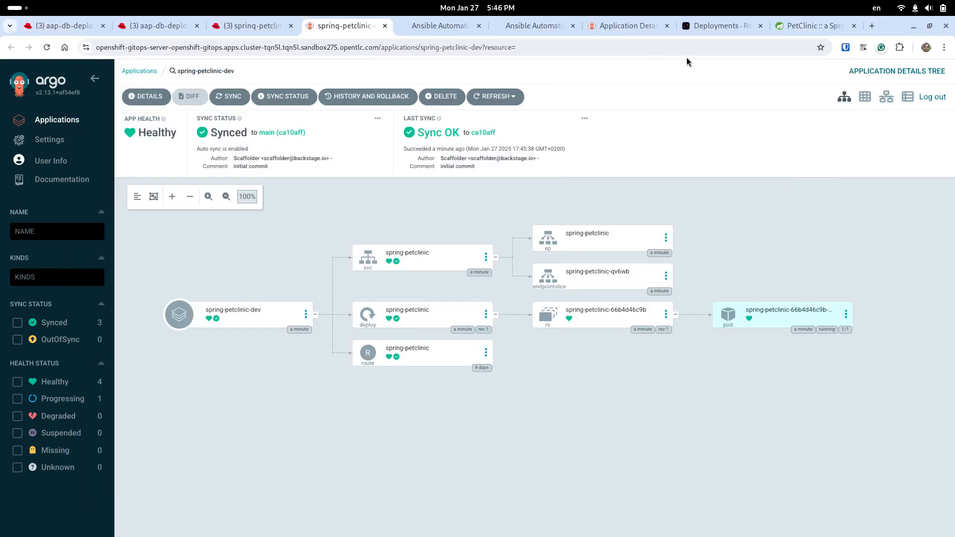
Step: Stop the deployment watch in the terminal and run "oc get route -n spring-petclinic-dev"
left_click(793, 22)
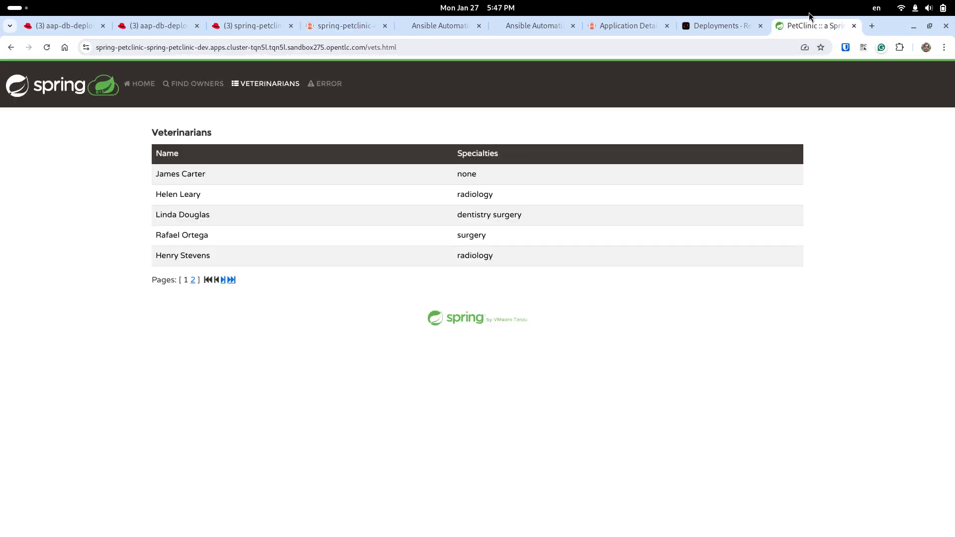
key("F12")
key("ctrl+c")
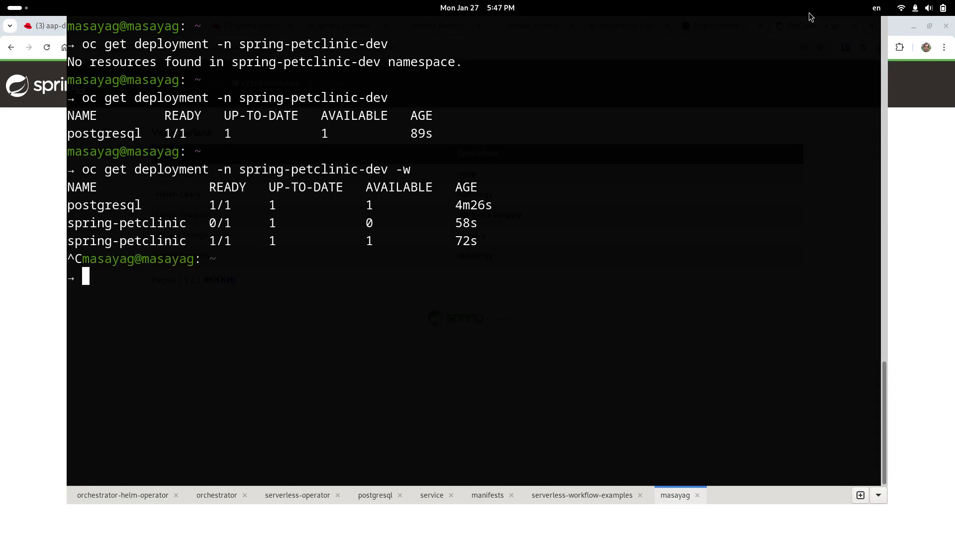
key("Up")
key("BackSpace")
key("BackSpace")
key("ctrl+Left")
key("ctrl+Left")
key("ctrl+Left")
key("ctrl+Left")
key("ctrl+Left")
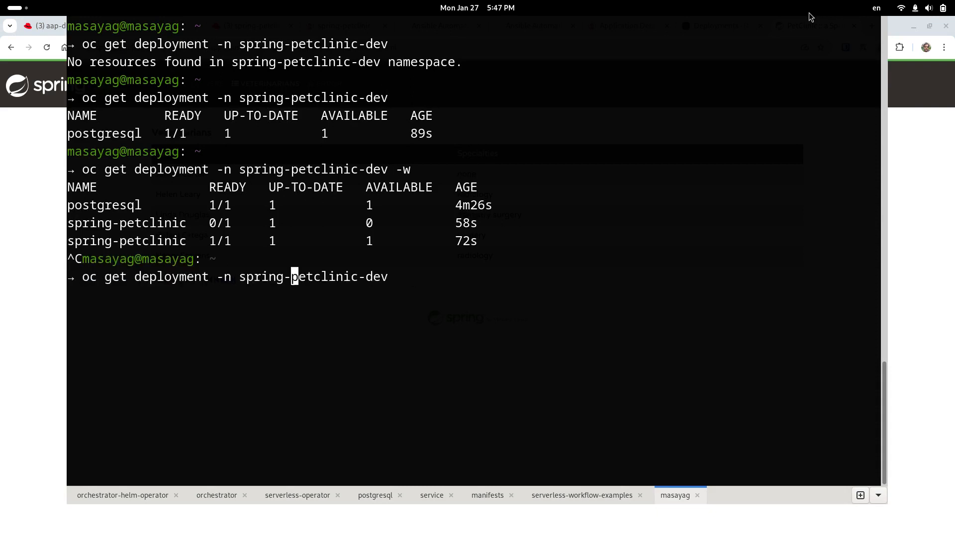
key("ctrl+Right")
key("ctrl+w")
type("route")
key("Return")
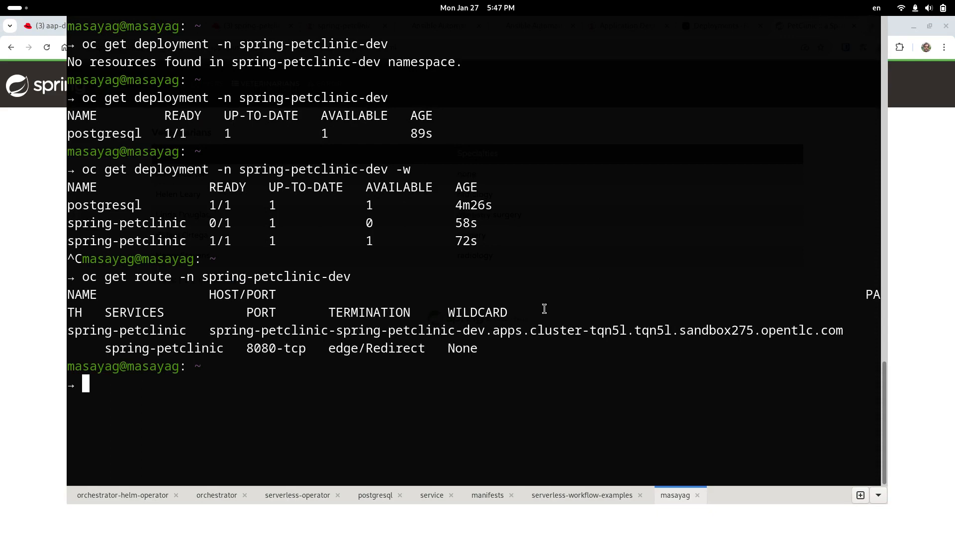
Step: Open the spring-petclinic route's host address in a new browser tab and view the PetClinic Veterinarians page
left_click(513, 336, "ctrl")
key("ctrl+v")
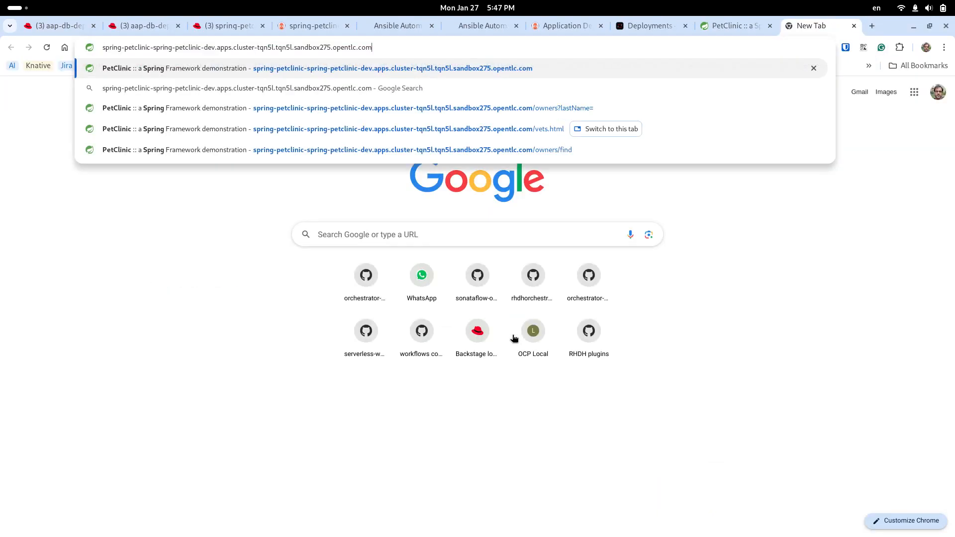
key("Return")
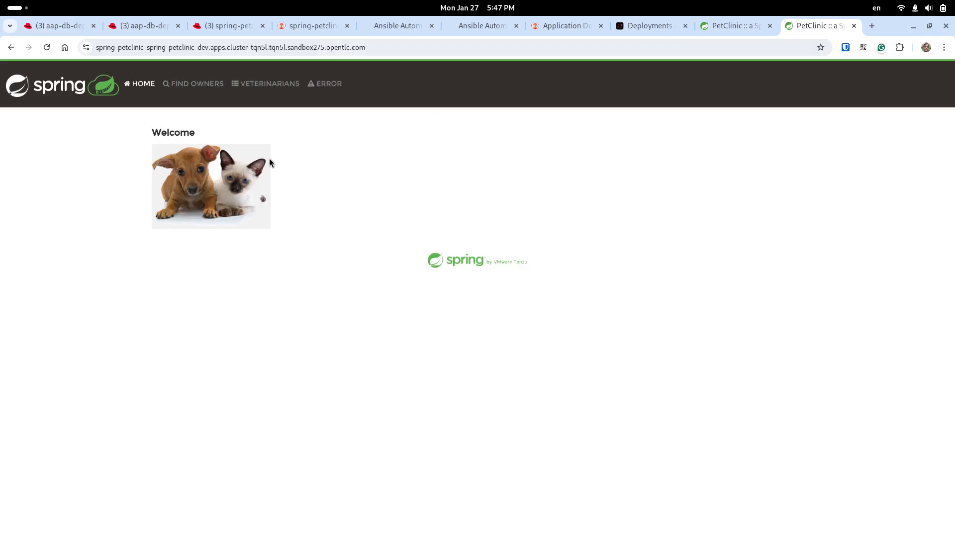
left_click(180, 78)
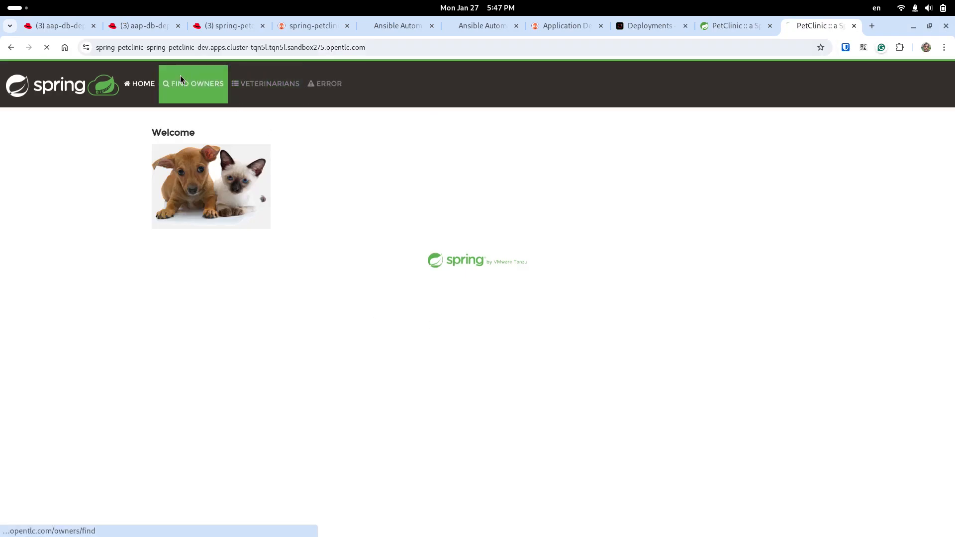
left_click(258, 74)
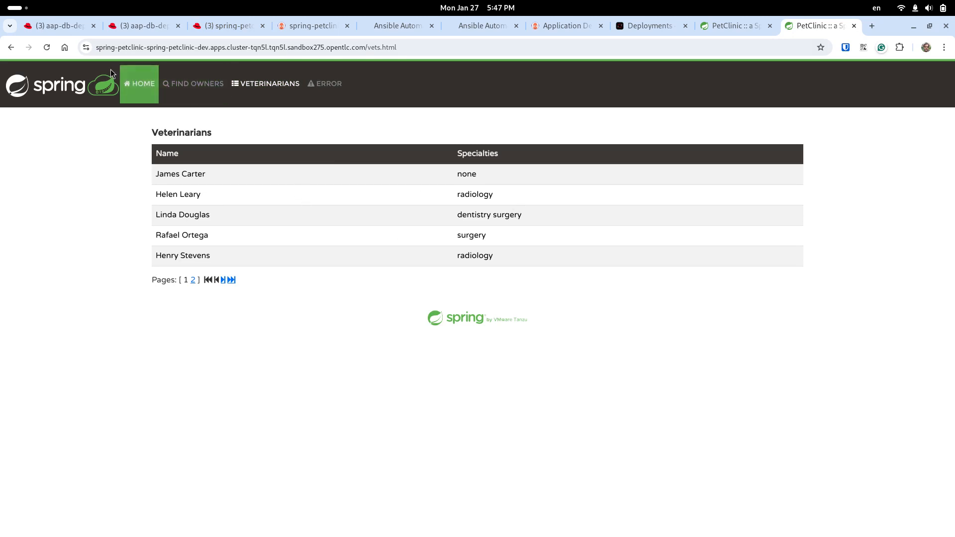
Step: Return to Developer Hub, open spring-petclinic from the Catalog, and expand the Default Cluster in its Kubernetes view
left_click(124, 28)
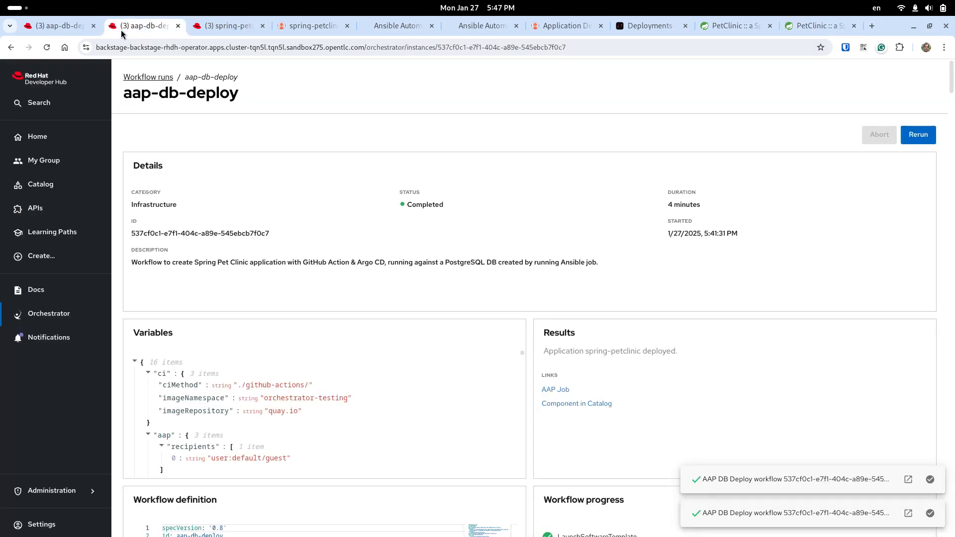
left_click(71, 27)
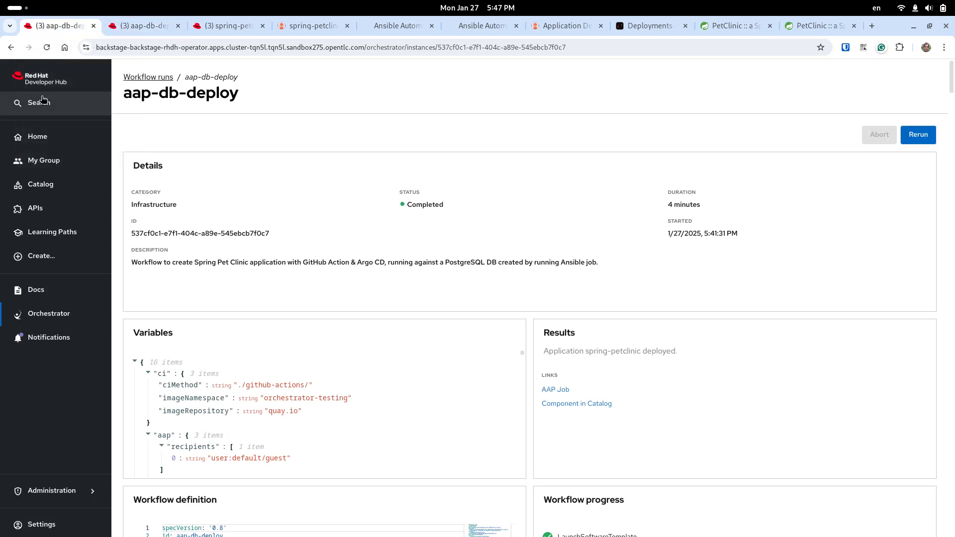
left_click(46, 185)
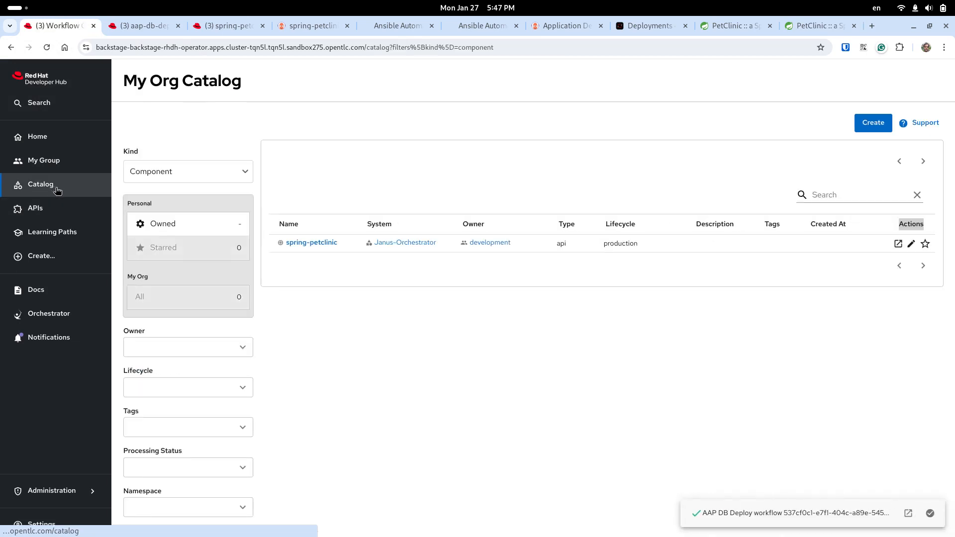
left_click(306, 244)
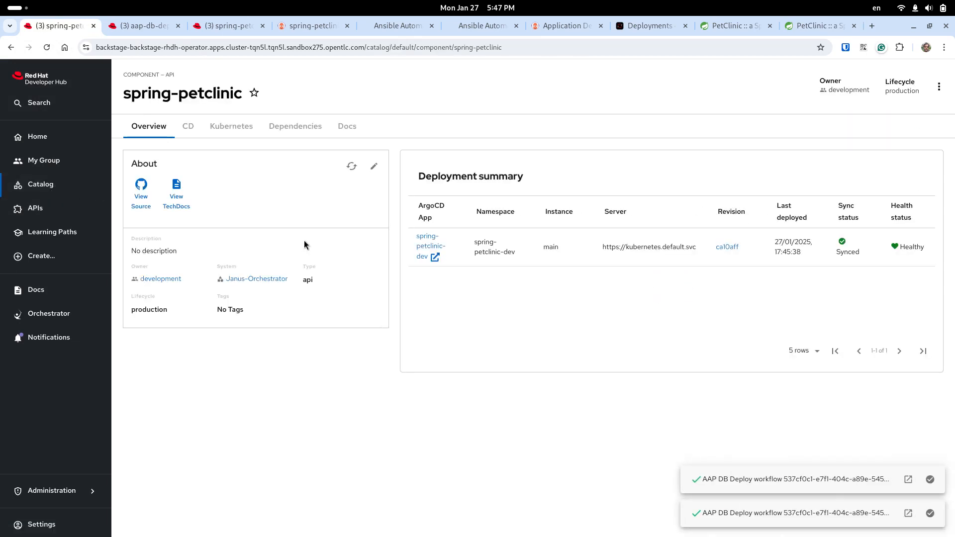
left_click(232, 123)
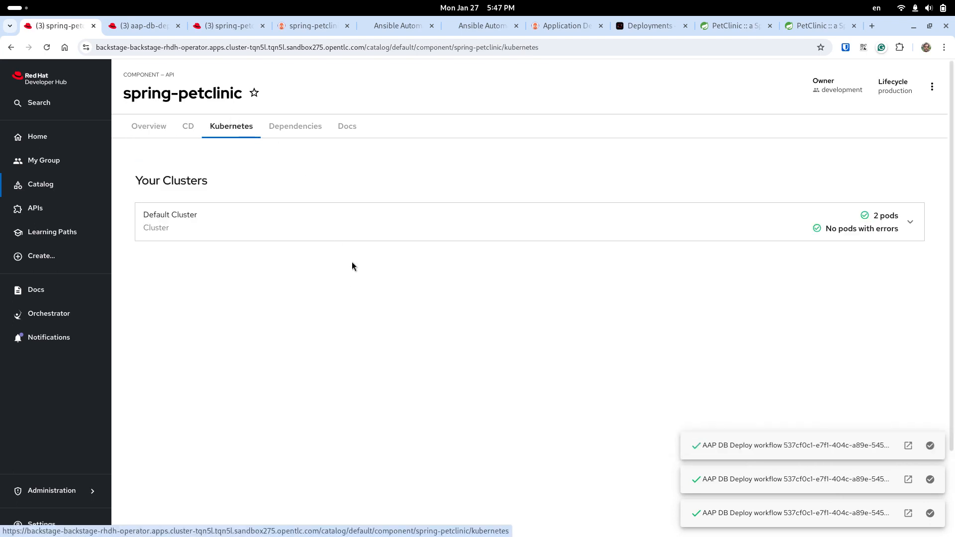
left_click(384, 223)
scroll(364, 308, "down", 2)
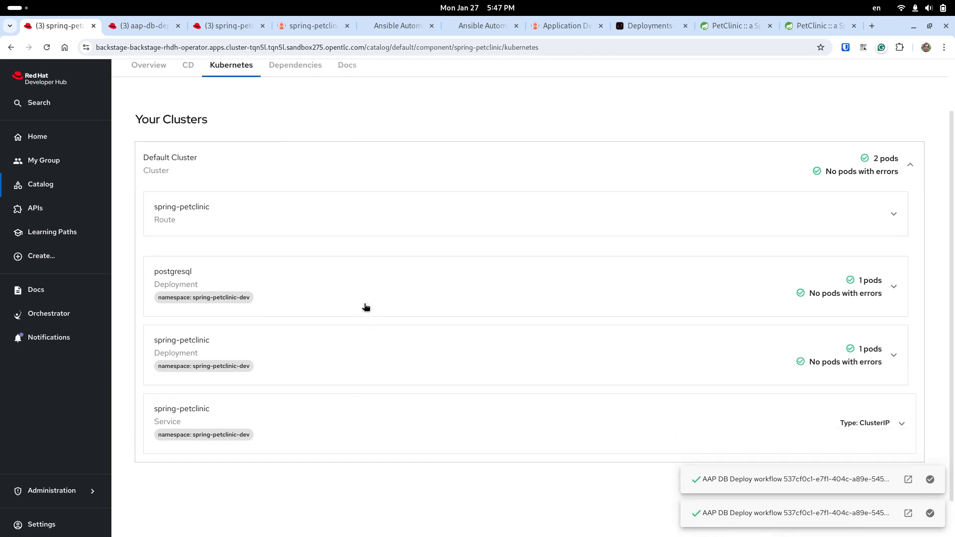
scroll(366, 307, "up", 2)
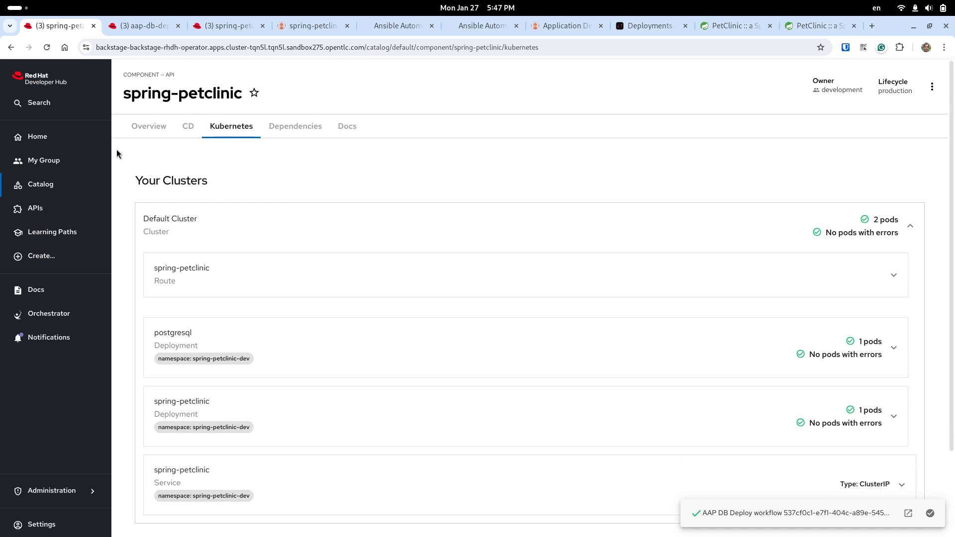
Step: Show the Developer Hub home page, switch to Visual Studio Code, and display aap-db-deploy.sw.yaml with the file explorer hidden
left_click(38, 136)
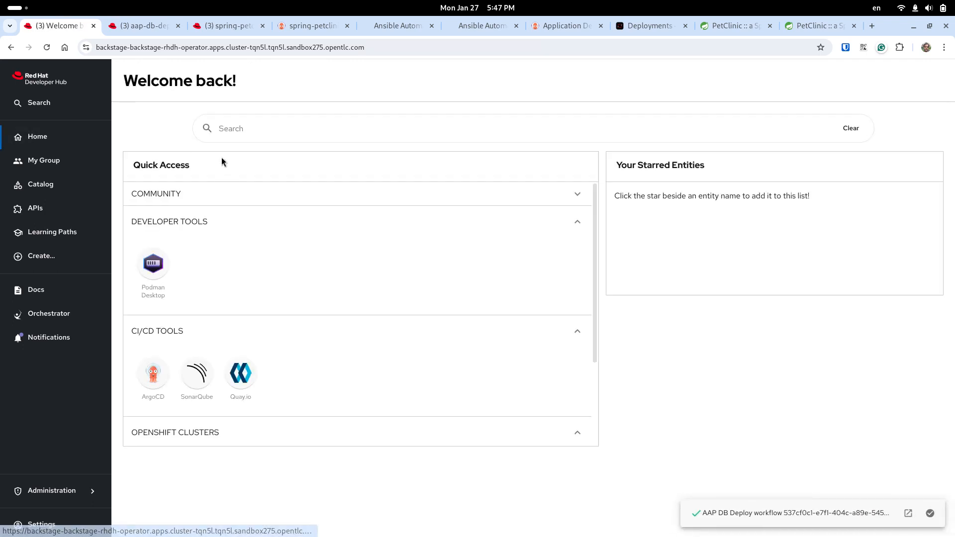
key("alt+Tab")
left_click(374, 219)
key("alt+Tab")
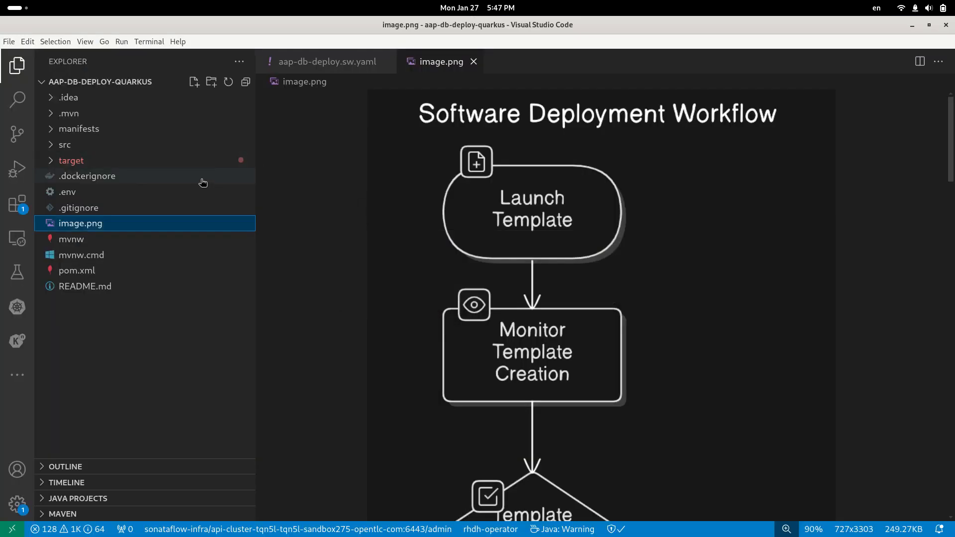
left_click(329, 59)
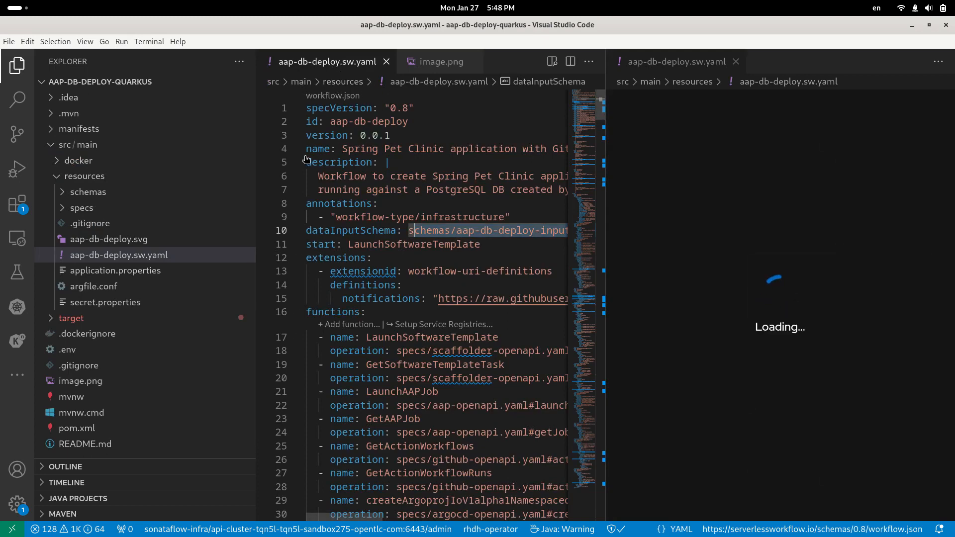
left_click(9, 59)
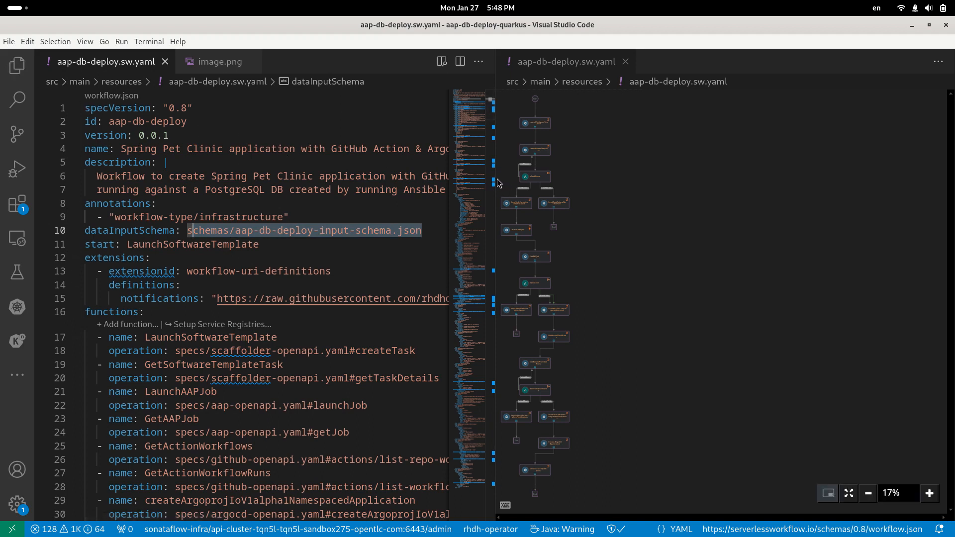
Step: Widen the aap-db-deploy.sw.yaml text editor and zoom in on the beginning of the workflow diagram beside it
left_click_drag(496, 175, 590, 219)
left_click(928, 494)
left_click(928, 494)
left_click(927, 495)
left_click(927, 494)
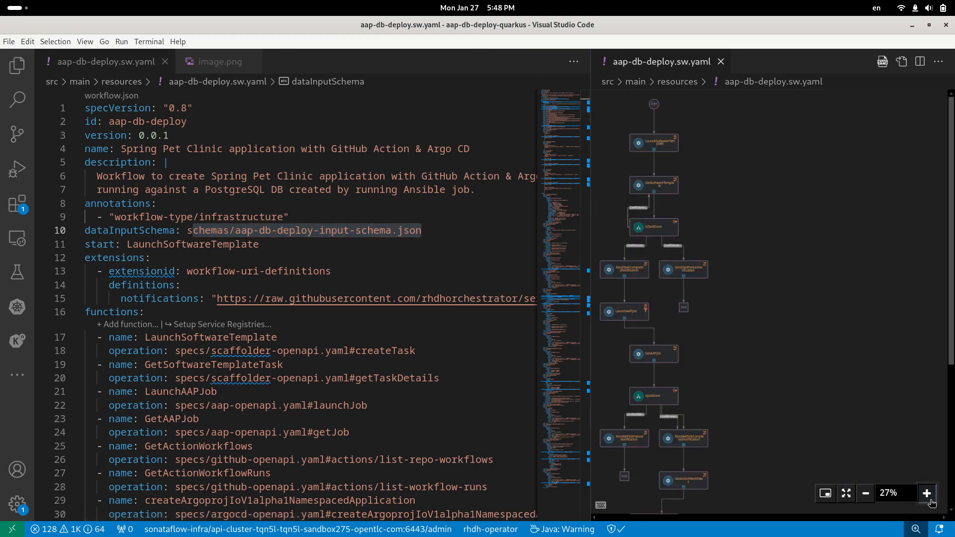
left_click(927, 494)
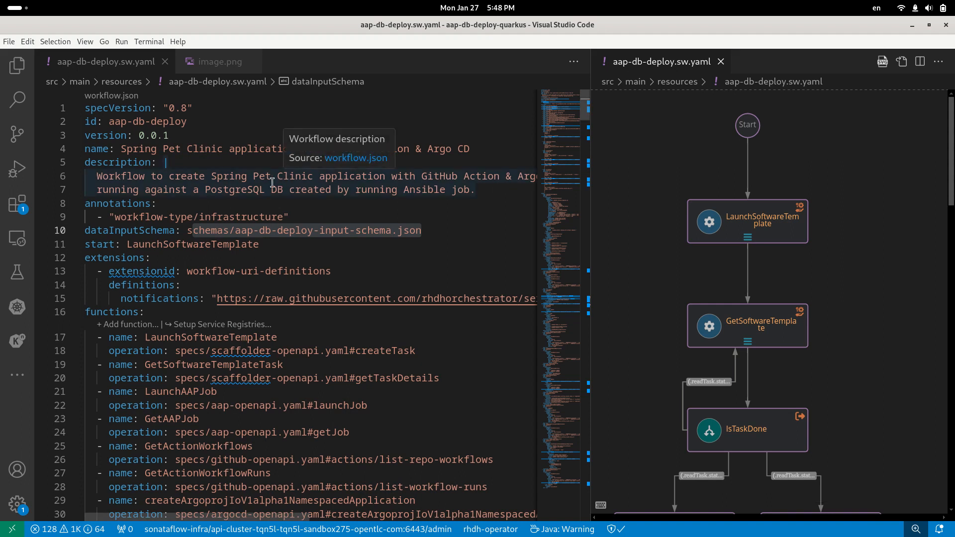
Step: Examine the function definitions and the first workflow states, from LaunchSoftwareTemplate to IsTaskDone, in the aap-db-deploy.sw.yaml source
scroll(273, 182, "down", 1)
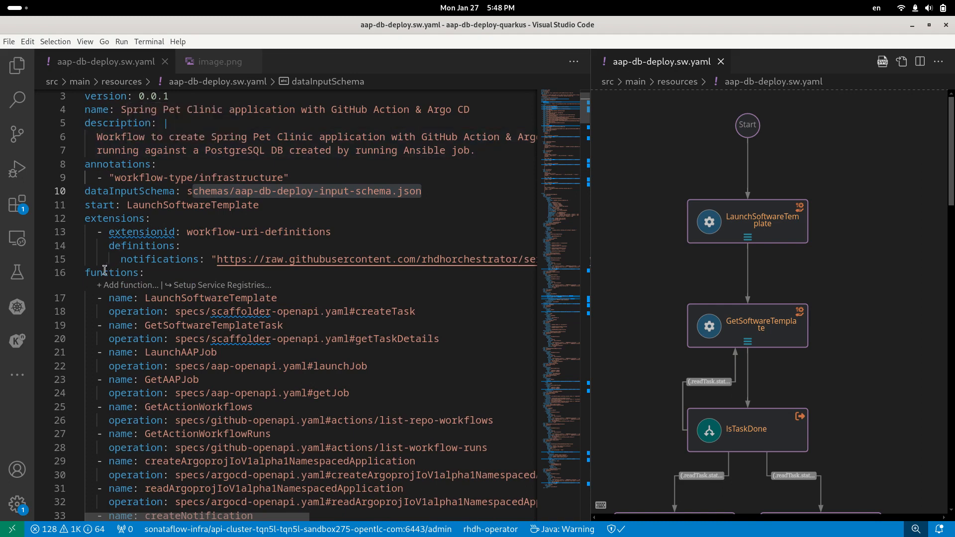
scroll(103, 279, "down", 12)
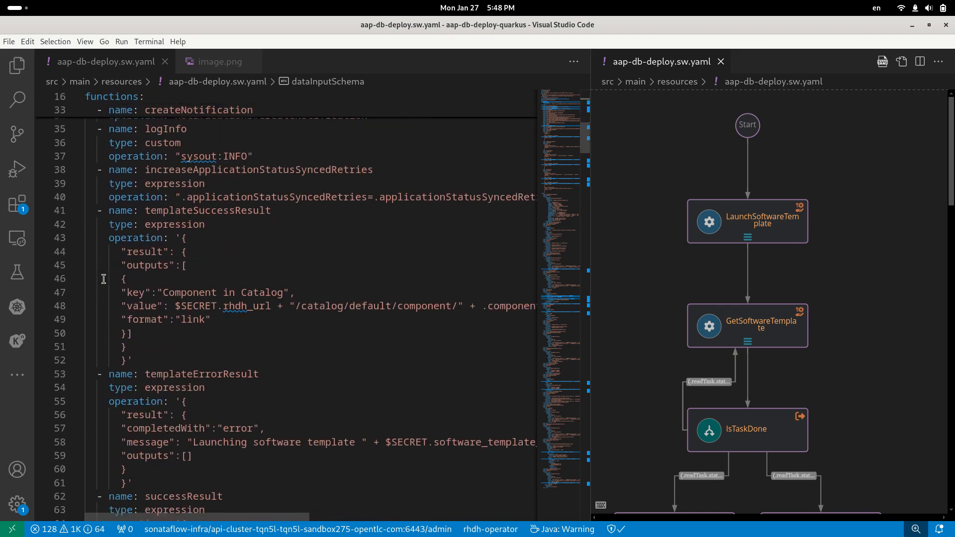
scroll(104, 279, "down", 18)
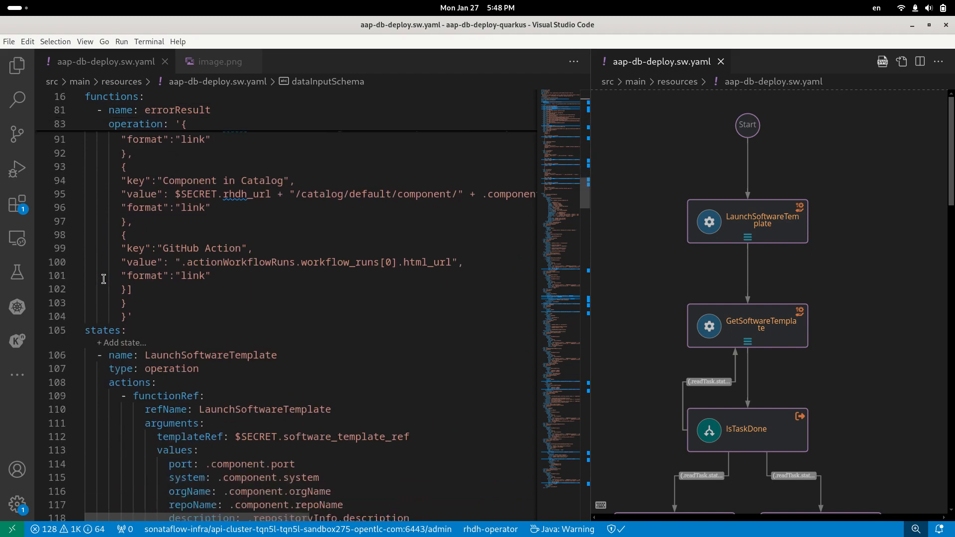
scroll(104, 279, "down", 2)
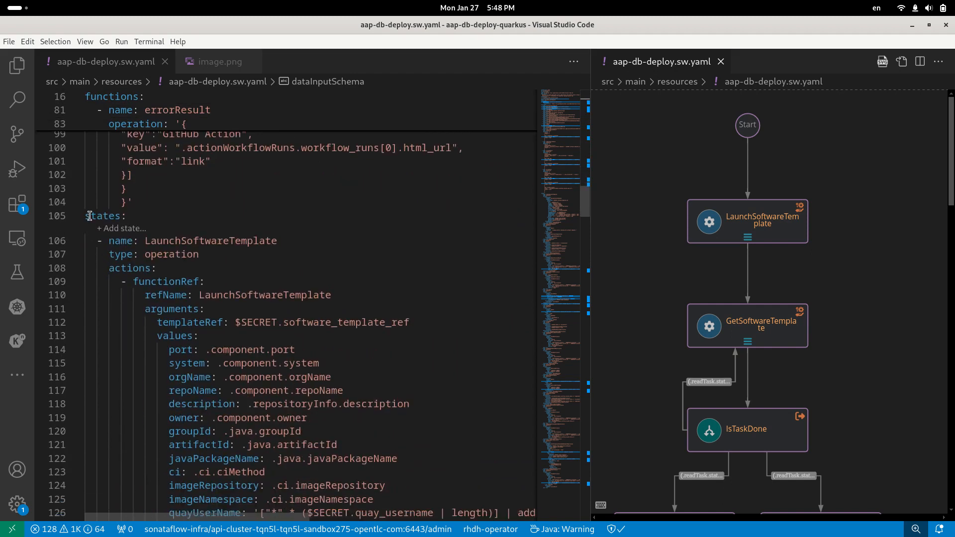
scroll(172, 350, "down", 6)
scroll(171, 349, "down", 4)
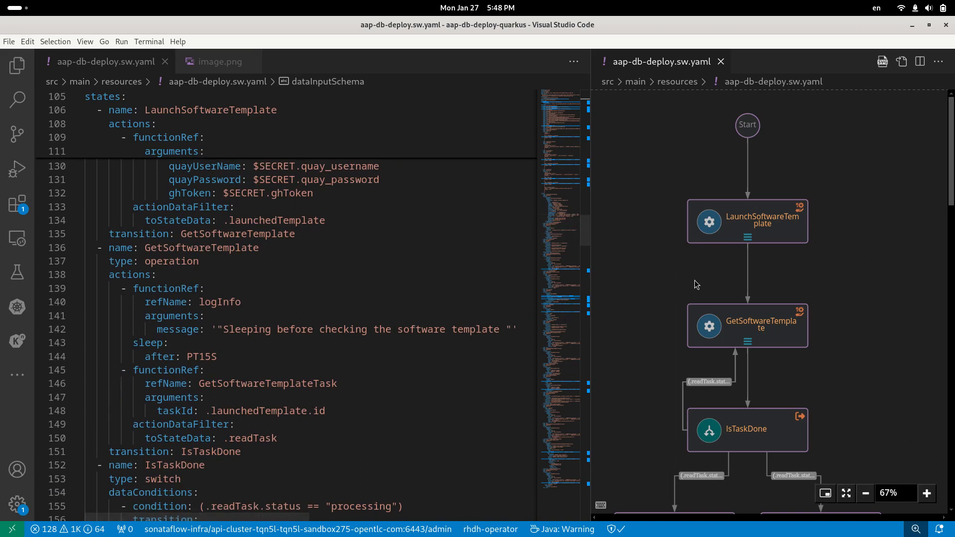
Step: Trace the workflow diagram from Start through the software template, AAP job and GitHub action branches to the final End node
scroll(694, 282, "down", 2)
scroll(693, 282, "down", 3)
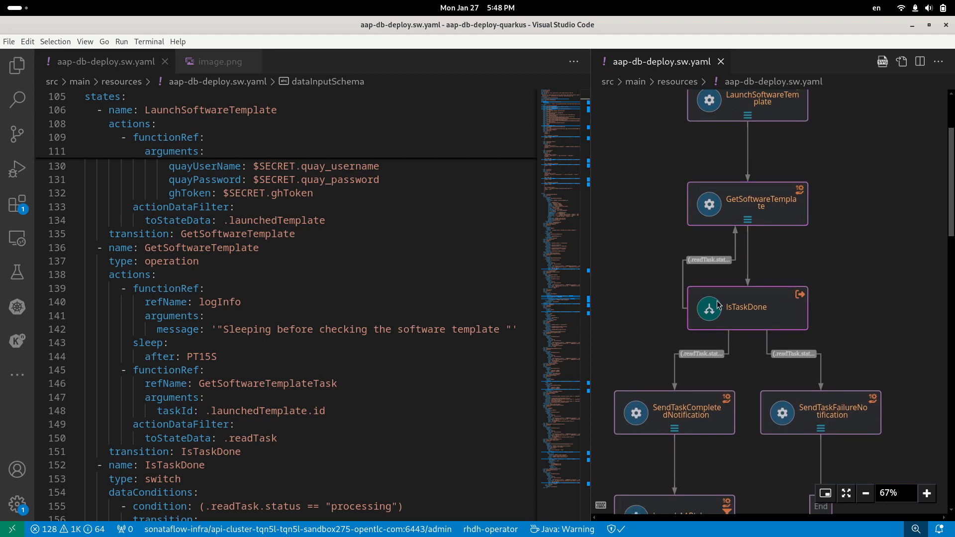
scroll(714, 352, "up", 5)
scroll(714, 348, "down", 1)
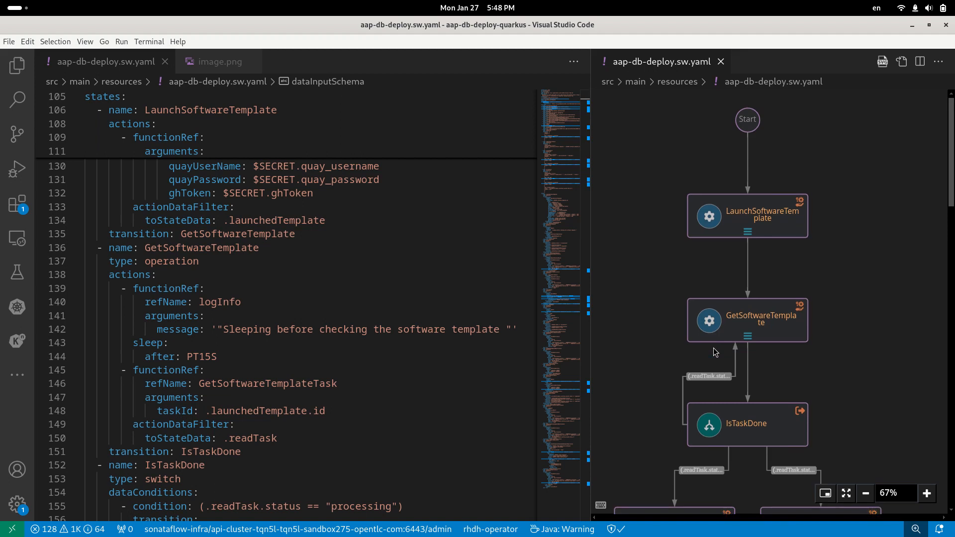
scroll(735, 217, "down", 10)
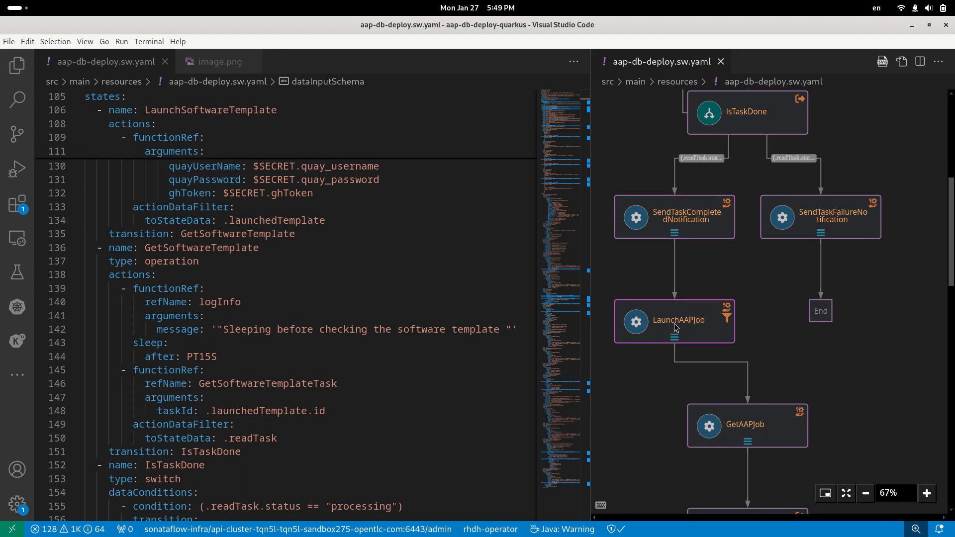
scroll(675, 327, "down", 5)
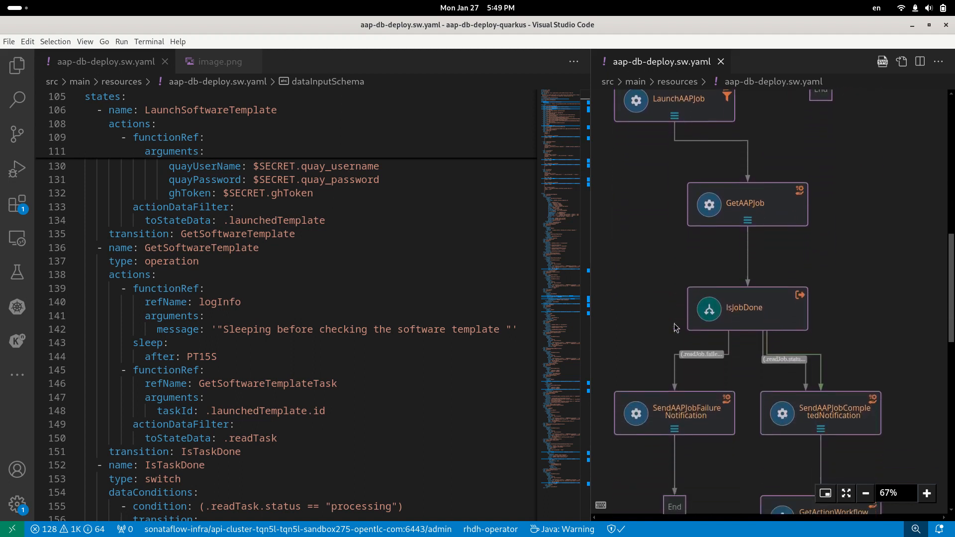
scroll(674, 325, "down", 4)
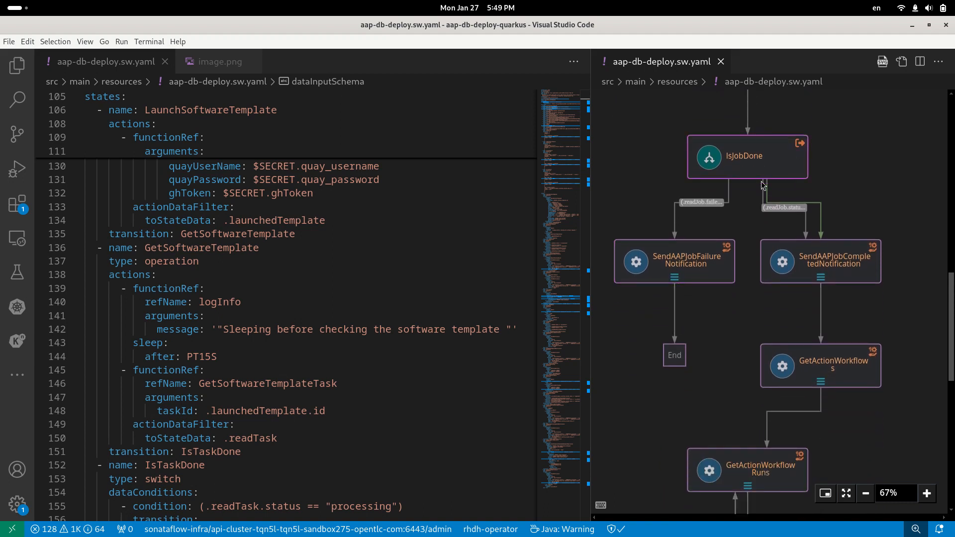
scroll(763, 229, "down", 5)
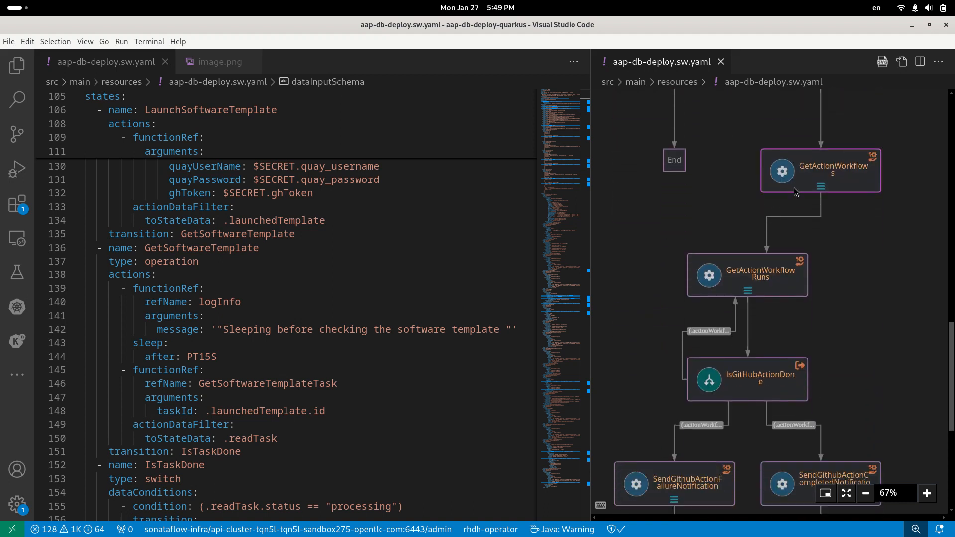
scroll(759, 285, "down", 7)
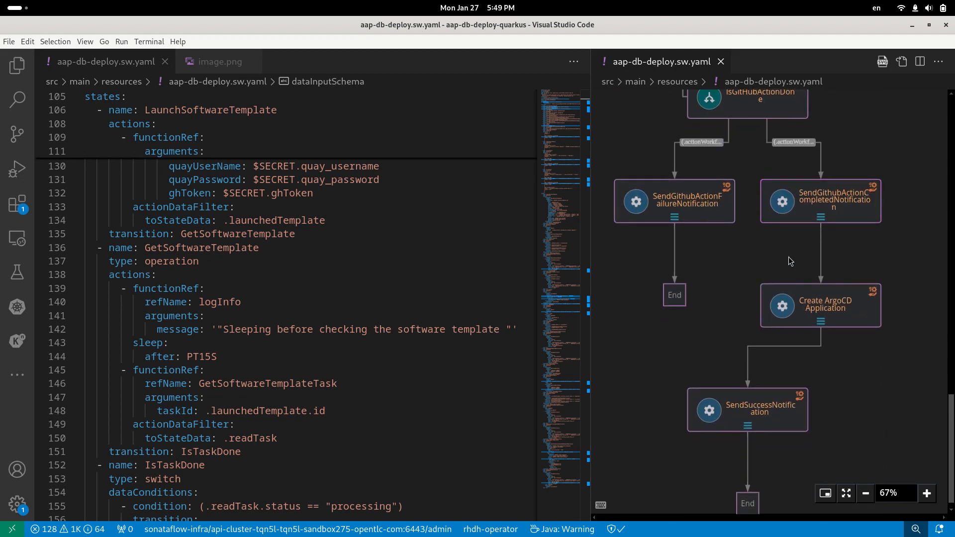
Step: Select the Create ArgoCD Application node, review its YAML source through the end of the file, and switch back to Developer Hub
left_click(802, 308)
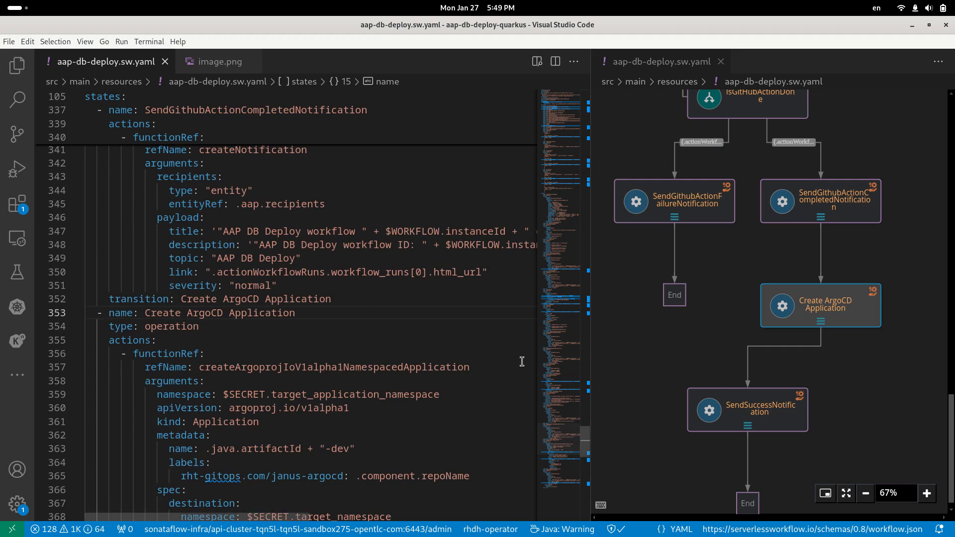
scroll(440, 367, "down", 7)
scroll(440, 366, "down", 4)
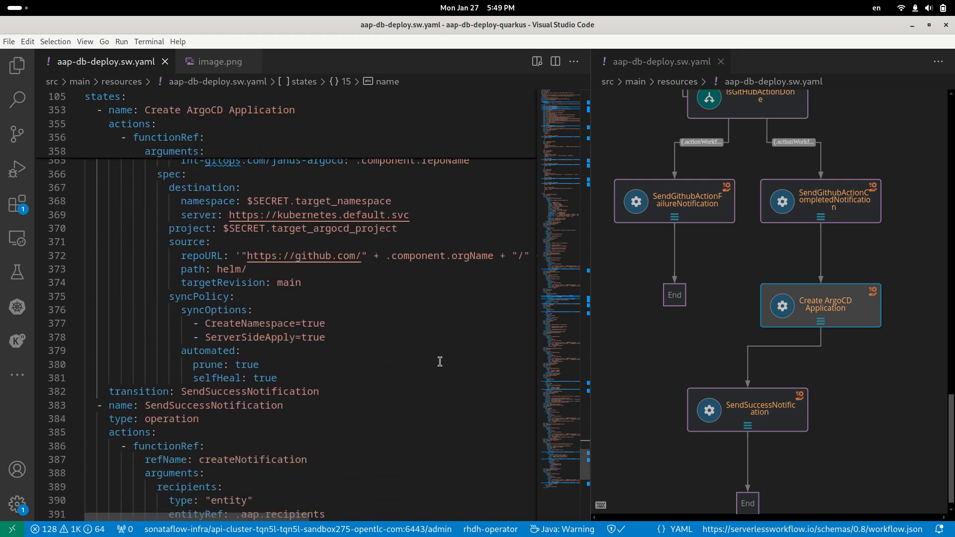
scroll(440, 361, "down", 2)
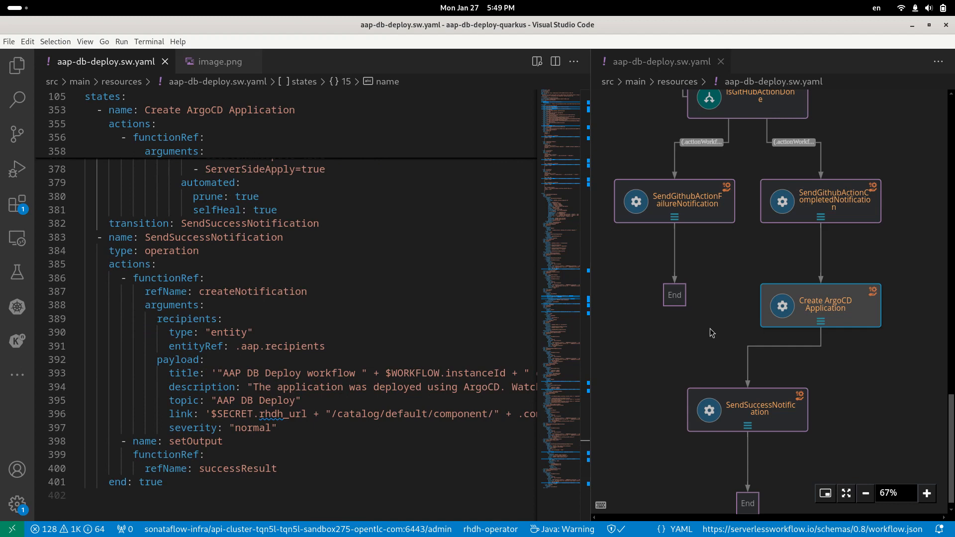
key("alt+Tab")
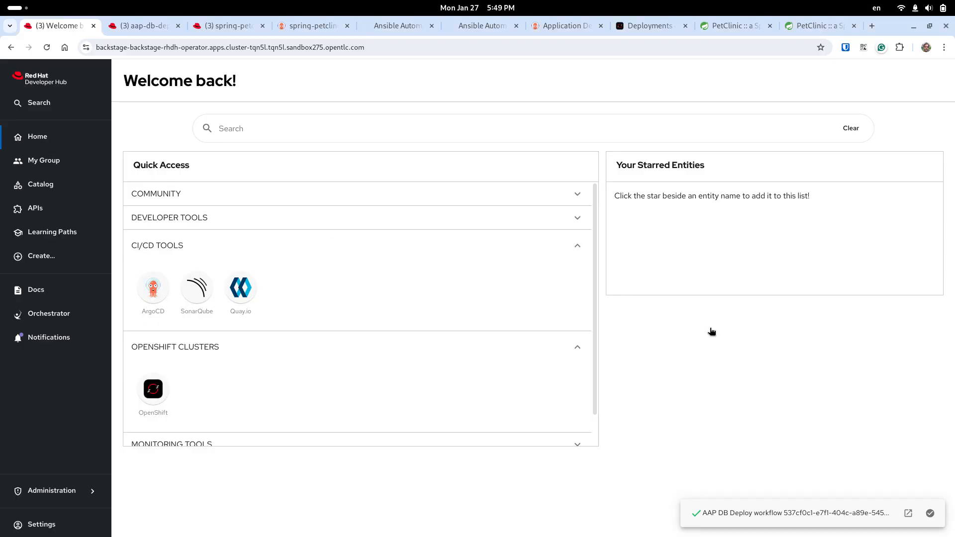